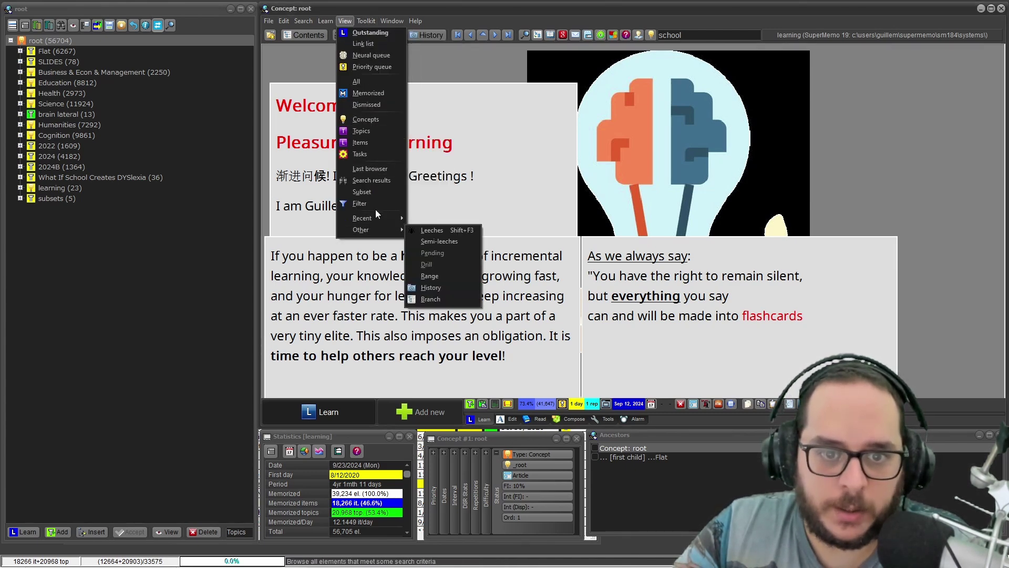
- Open the History browser listing the most recently visited elements
left_click(411, 8)
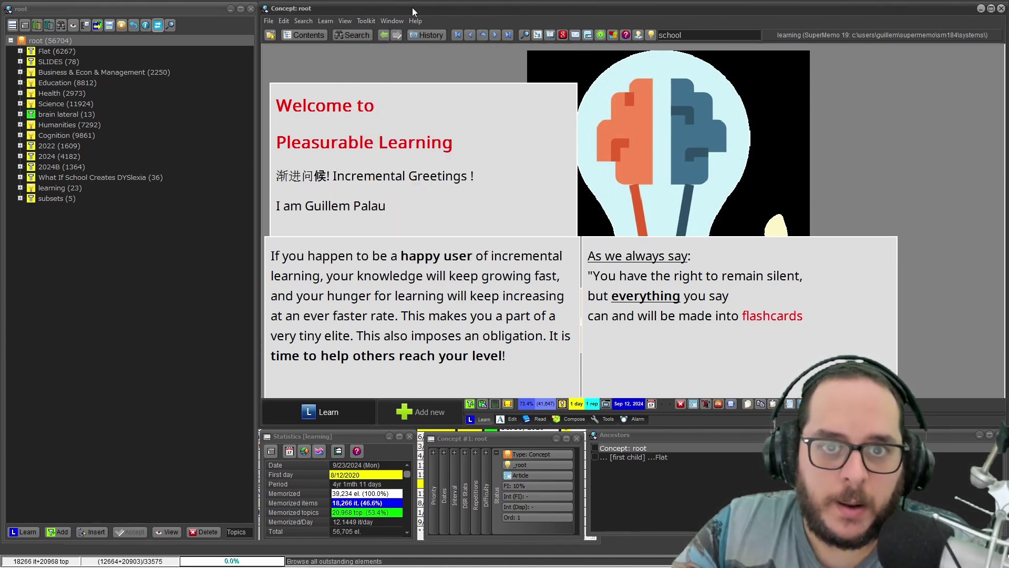
left_click(345, 21)
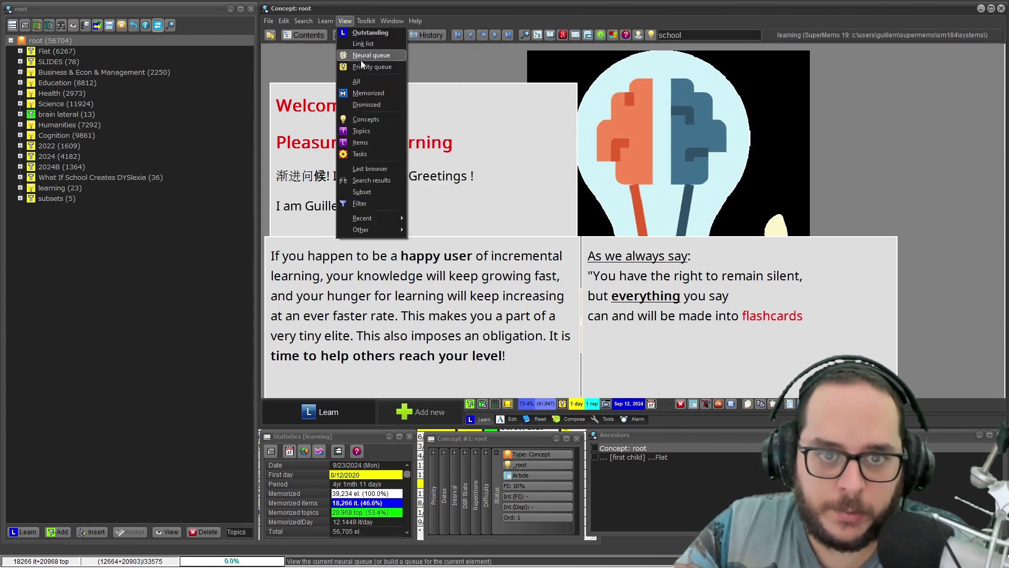
mouse_move(385, 221)
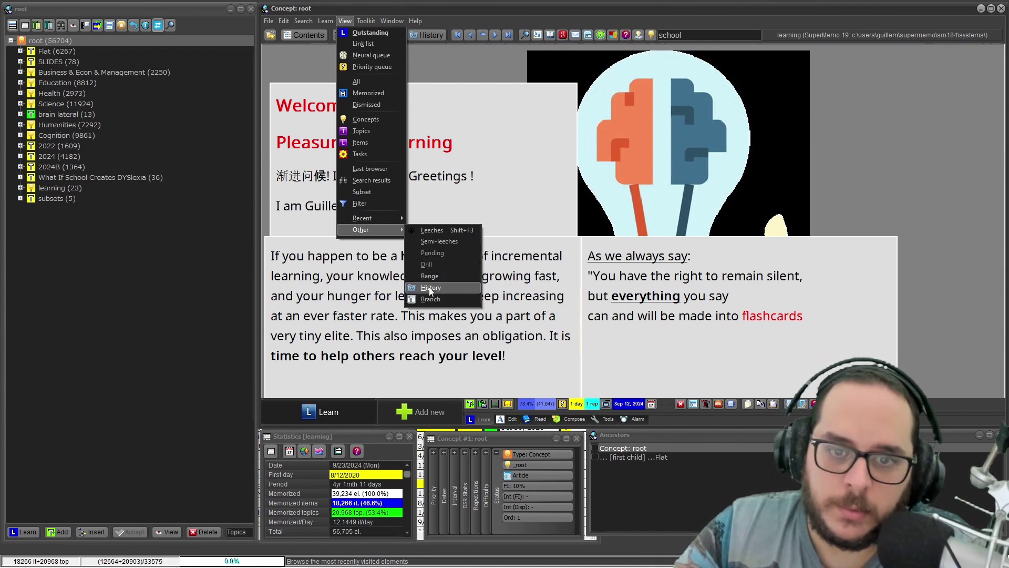
left_click(473, 46)
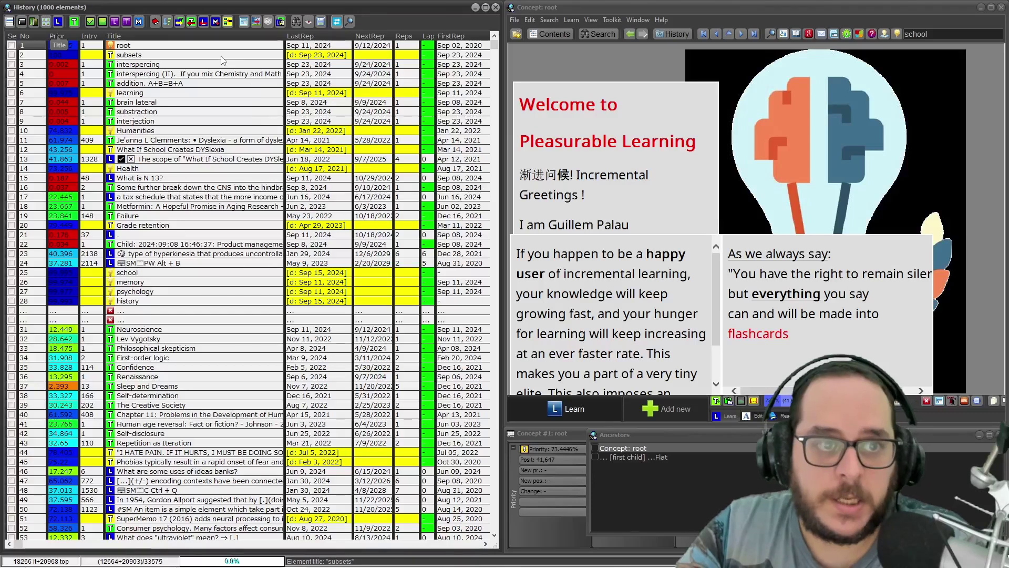
- Backtrack through the previously visited elements from the root concept to the "Failure" topic
left_click(673, 7)
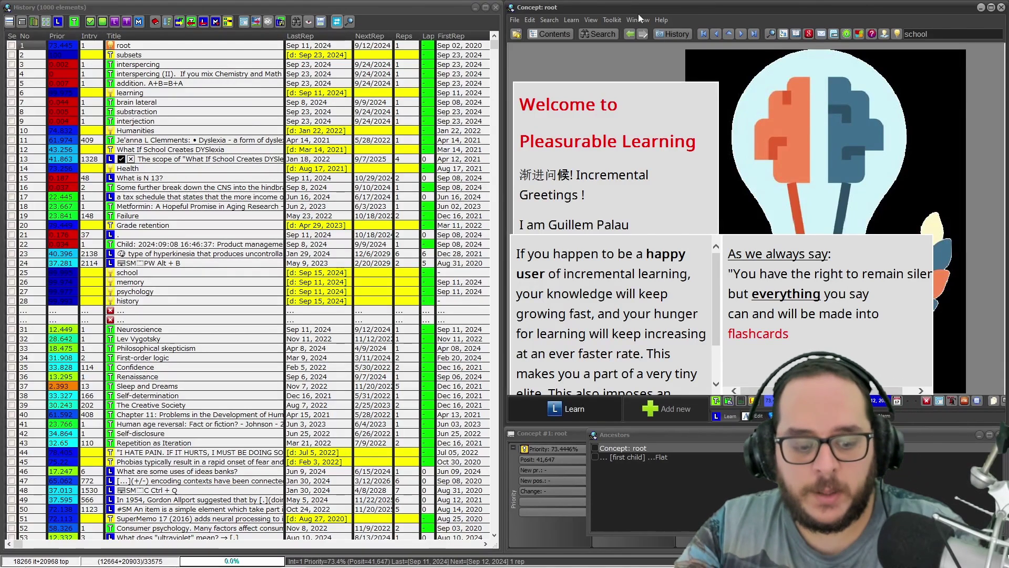
key("alt+Left")
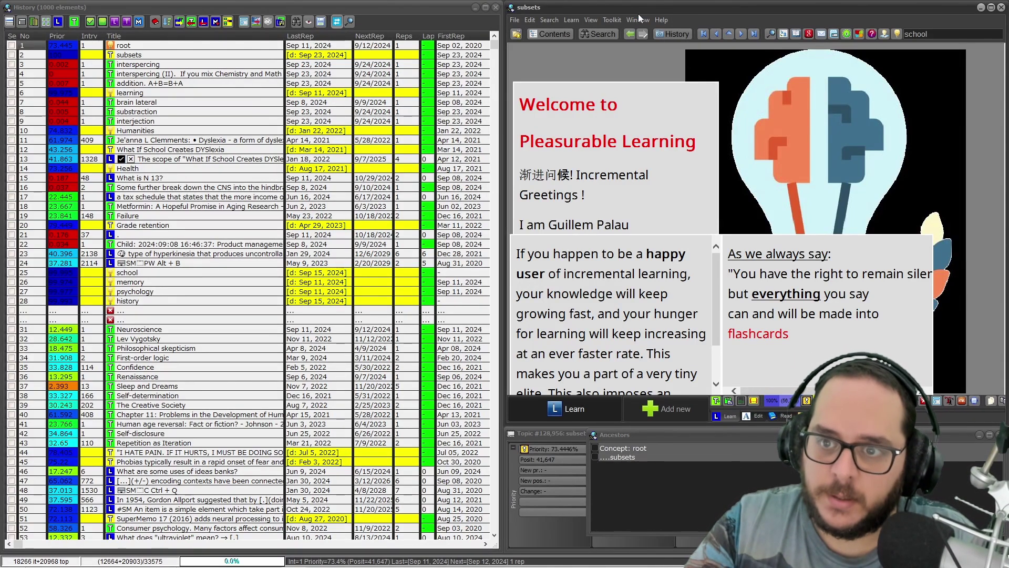
key("alt+Left")
key("alt+Left")
key("alt+Left")
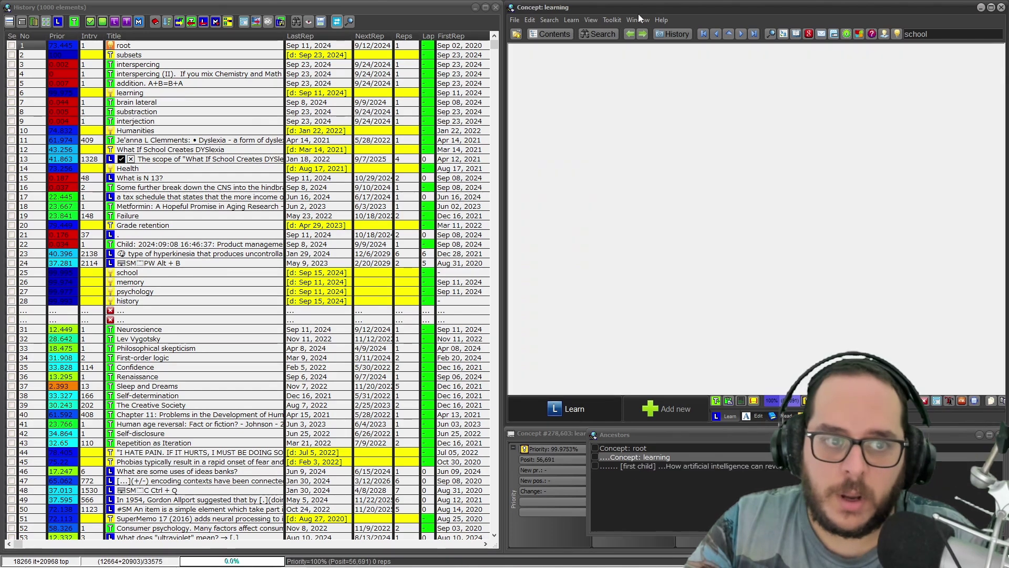
key("alt+Left")
key("alt+Left")
key("alt+Left")
key("alt+Left")
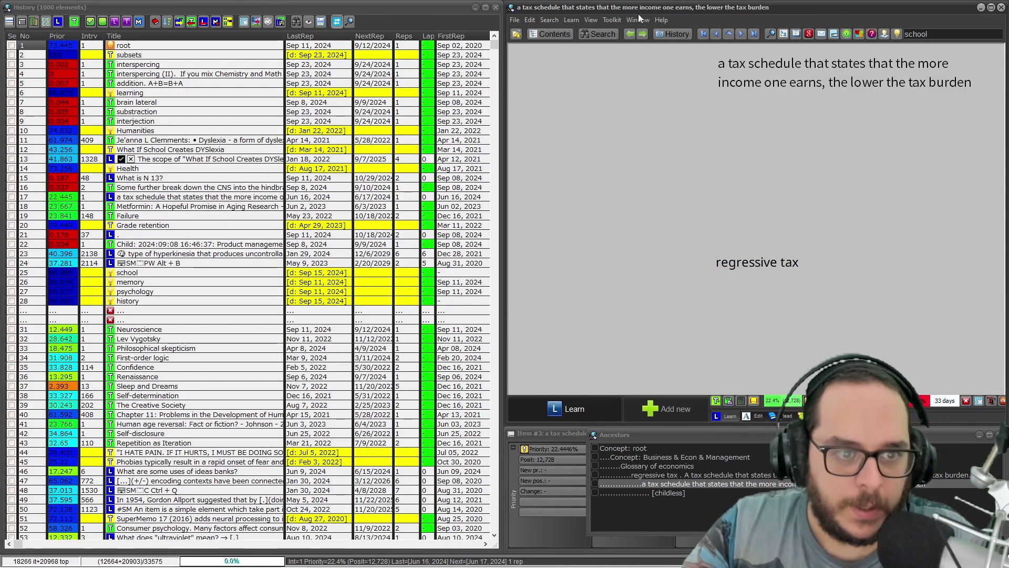
key("alt+Left")
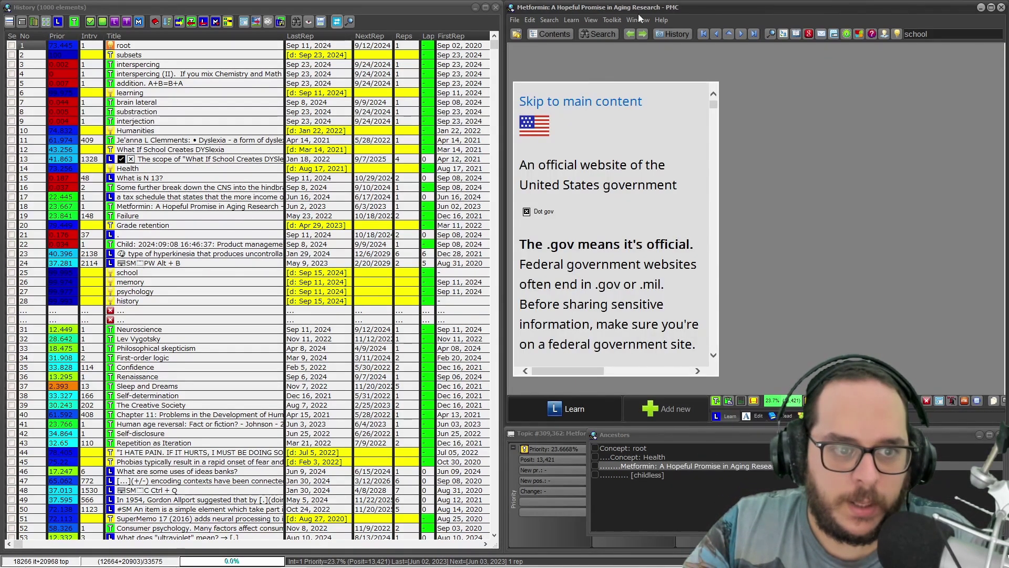
key("alt+Left")
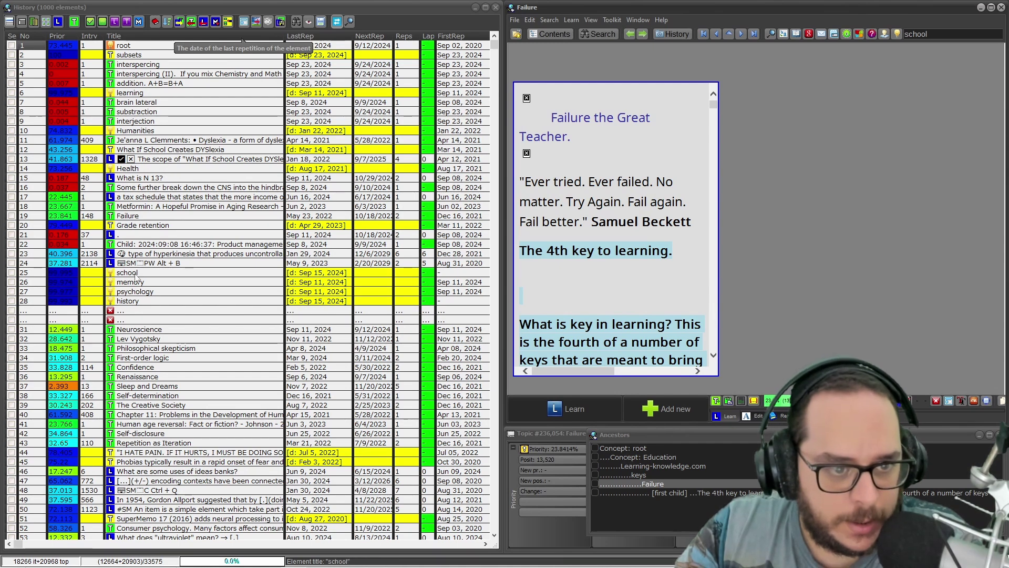
- Display "Metformin: A Hopeful Promise in Aging Research" from the history list and close the browser
left_click(137, 206)
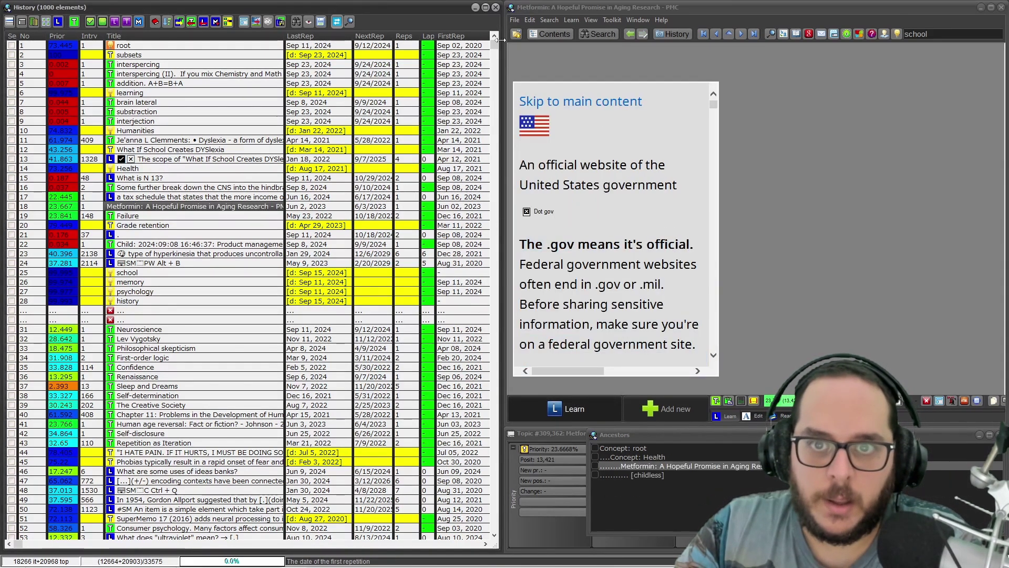
left_click(495, 7)
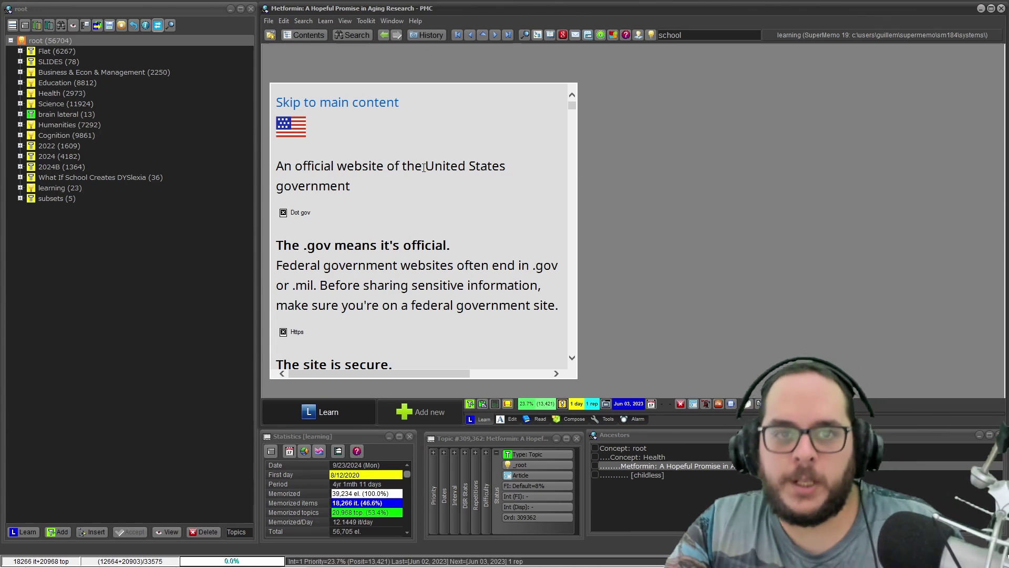
- Search the whole collection for "metformin"
left_click(356, 35)
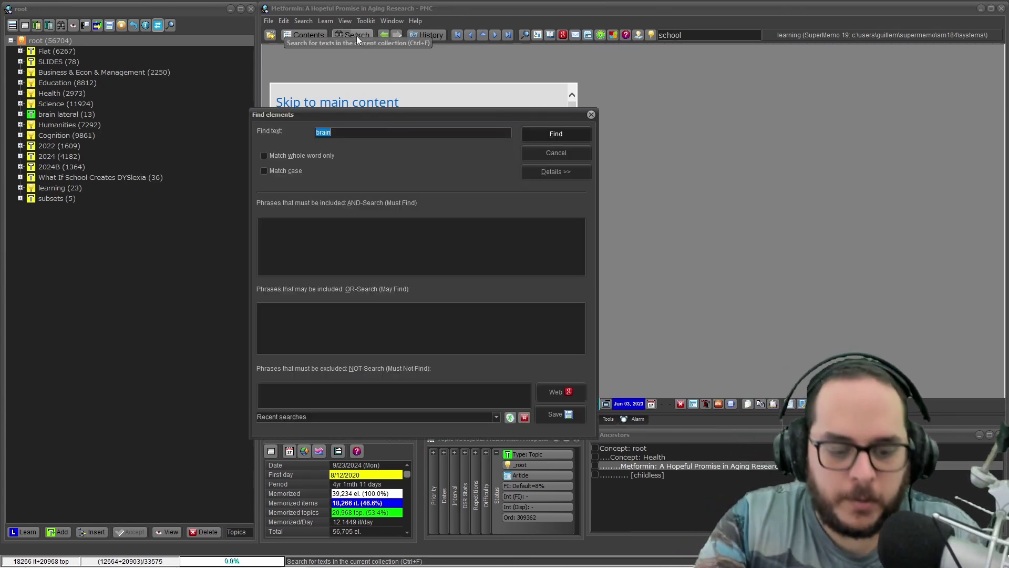
type("metform")
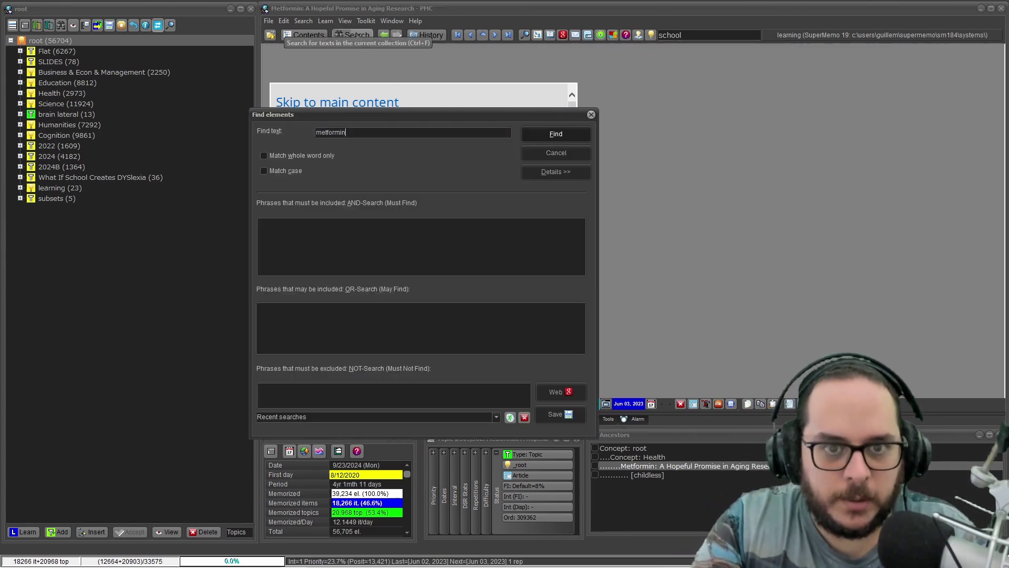
key("Return")
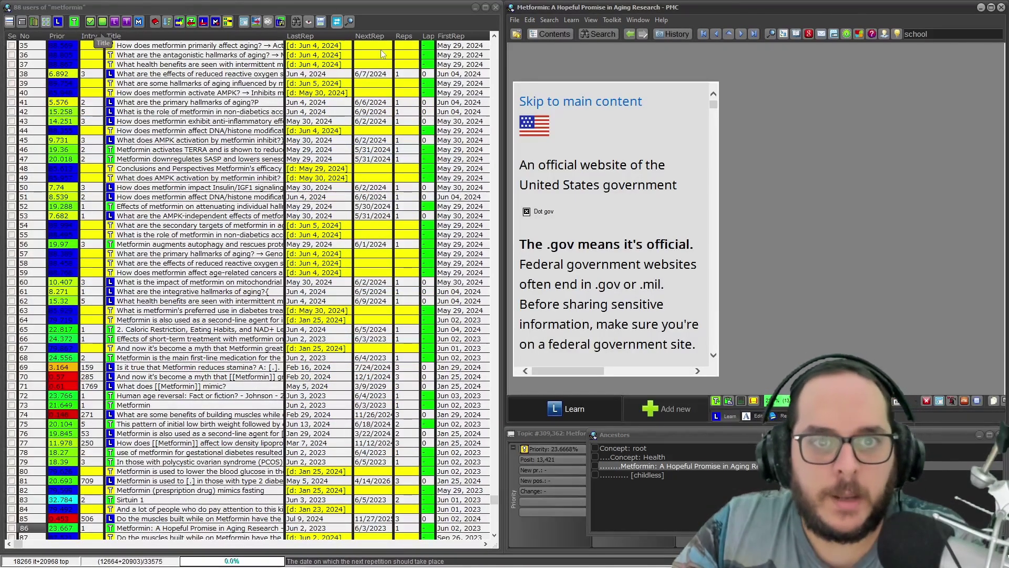
- Sort the metformin results by last repetition date, view the first-line medication topic, and close the results browser
left_click(321, 36)
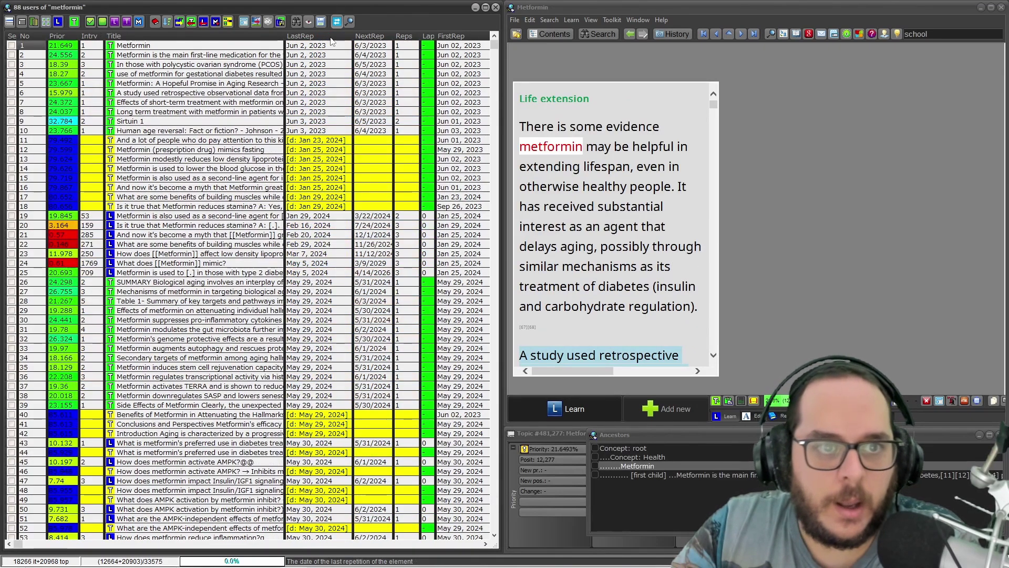
left_click(133, 54)
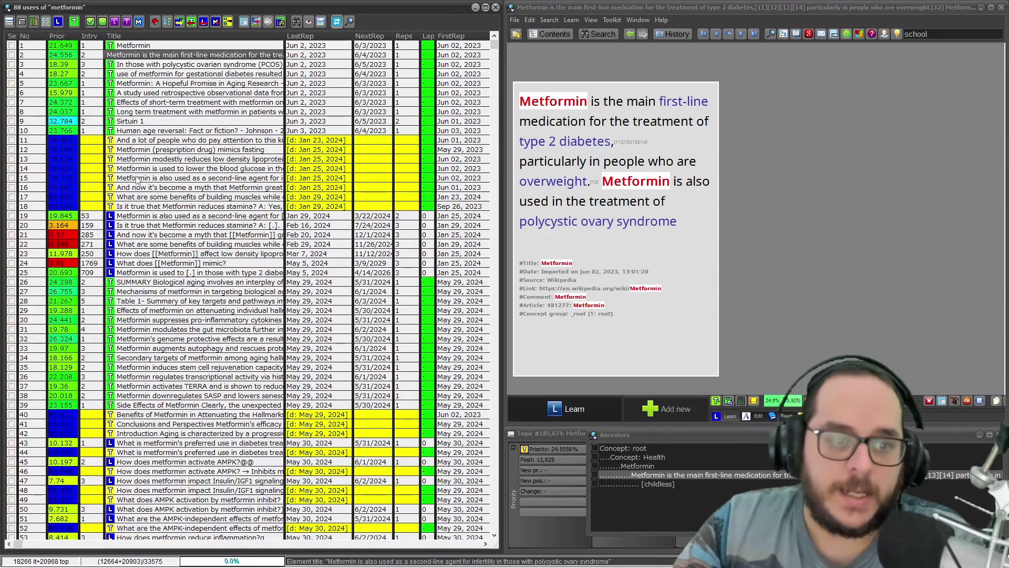
left_click(495, 7)
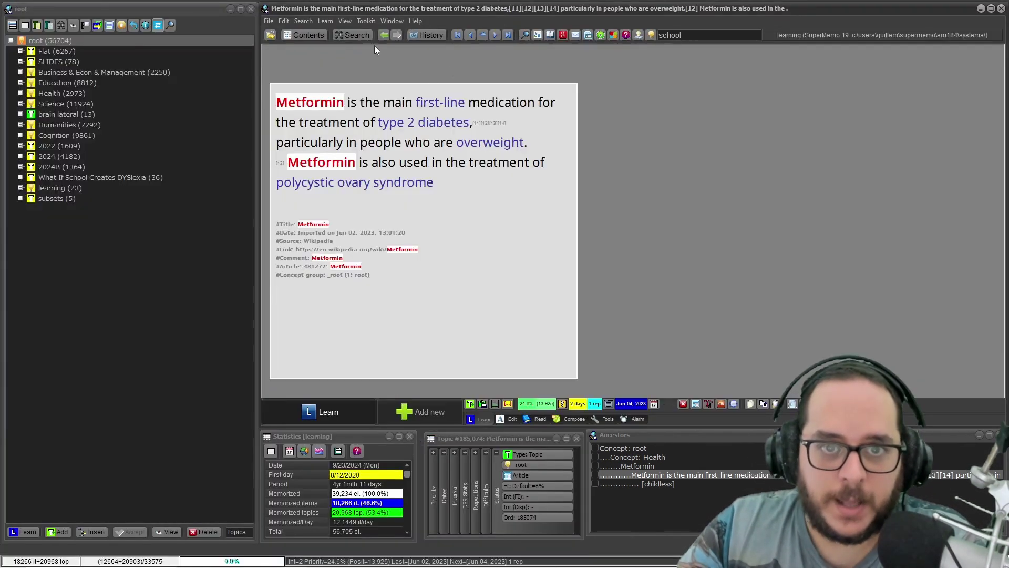
- Open the History browser and search only within its elements for "metformin"
left_click(424, 34)
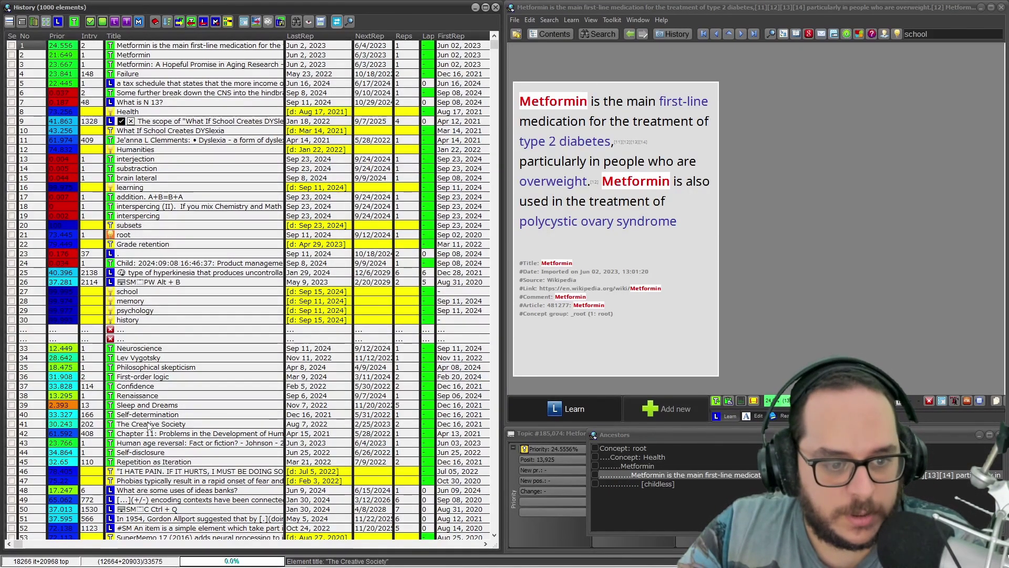
left_click(497, 455)
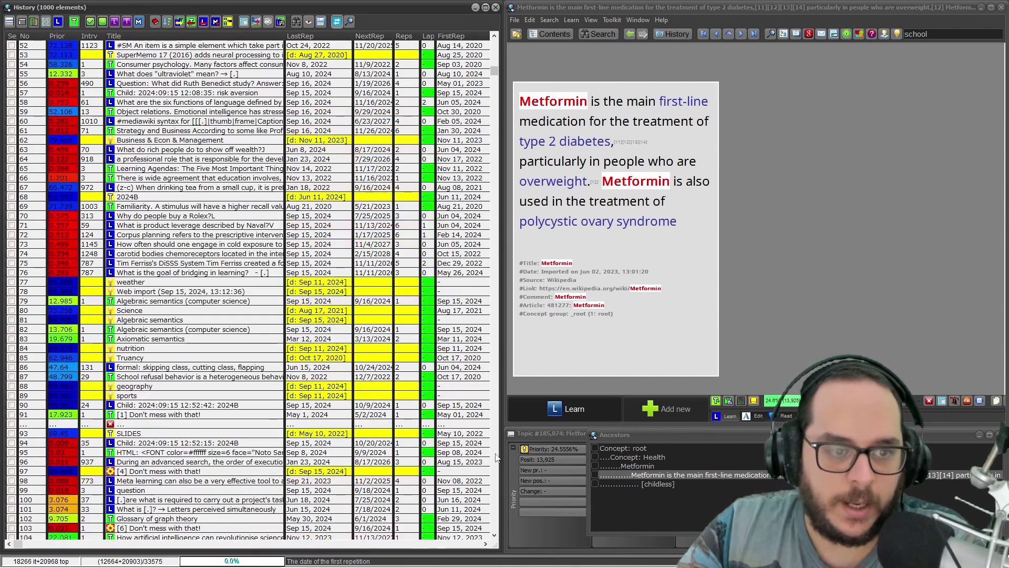
left_click(497, 456)
left_click(497, 456)
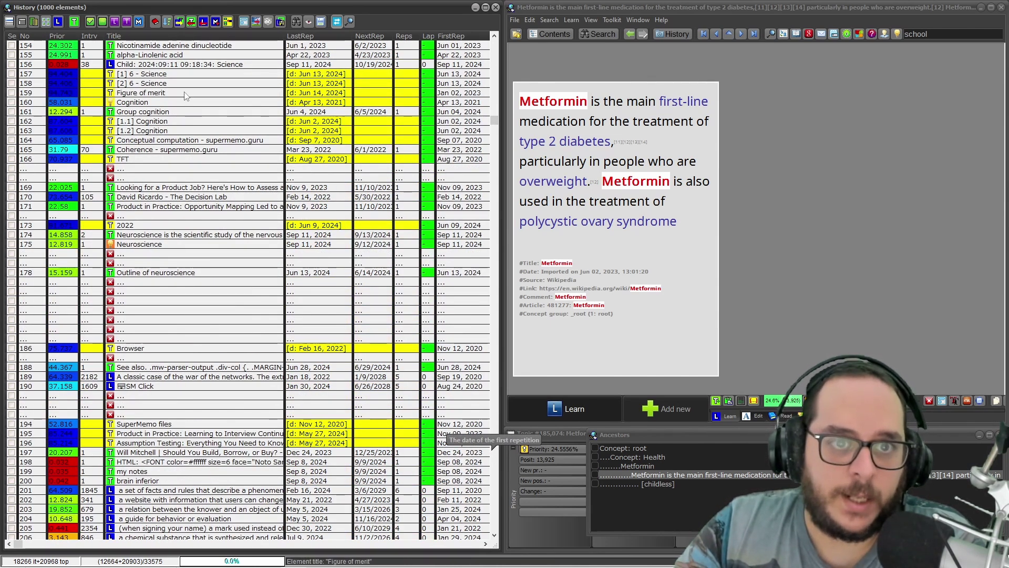
left_click(9, 21)
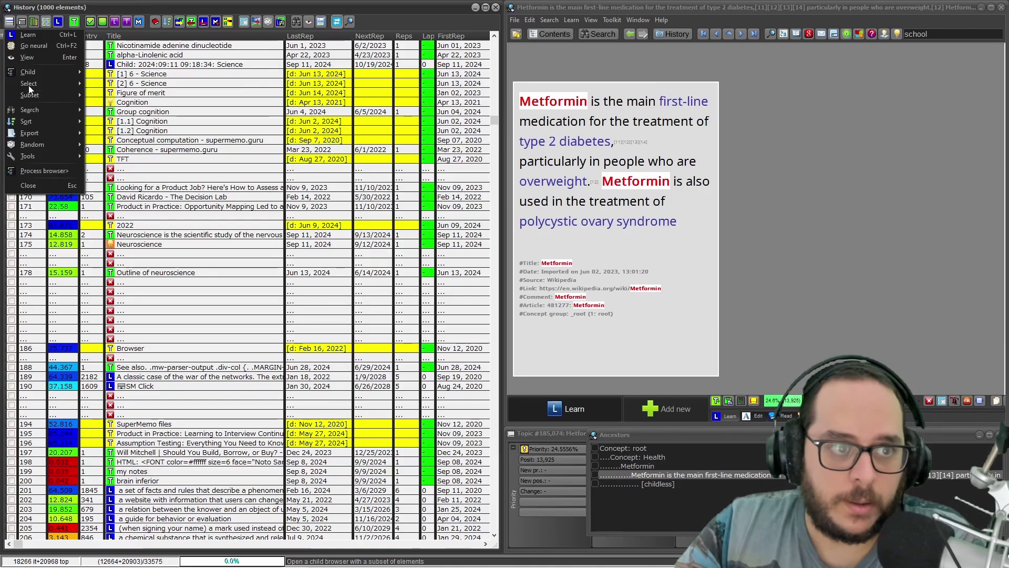
mouse_move(31, 109)
left_click(93, 112)
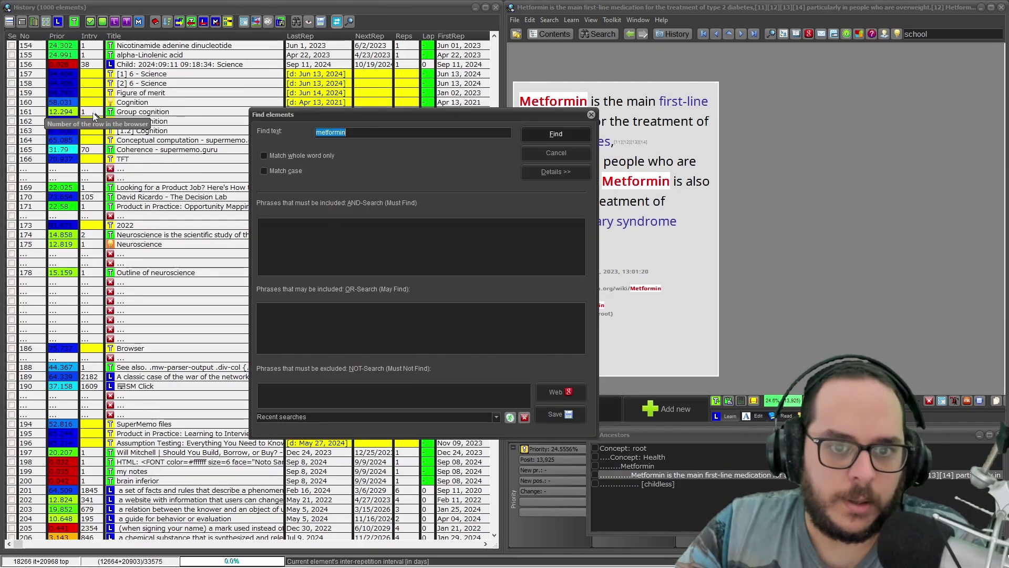
left_click(568, 136)
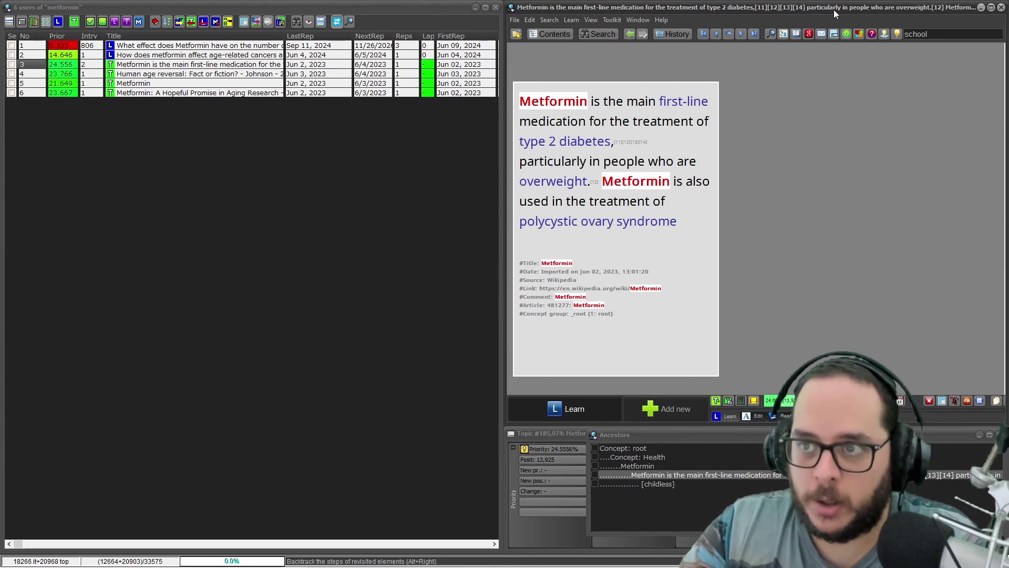
- View the "Human age reversal" and "Metformin" topics from the history search results, then close the results browser
mouse_move(833, 9)
left_mouse_down()
mouse_move(873, 43)
mouse_move(831, 18)
left_mouse_up()
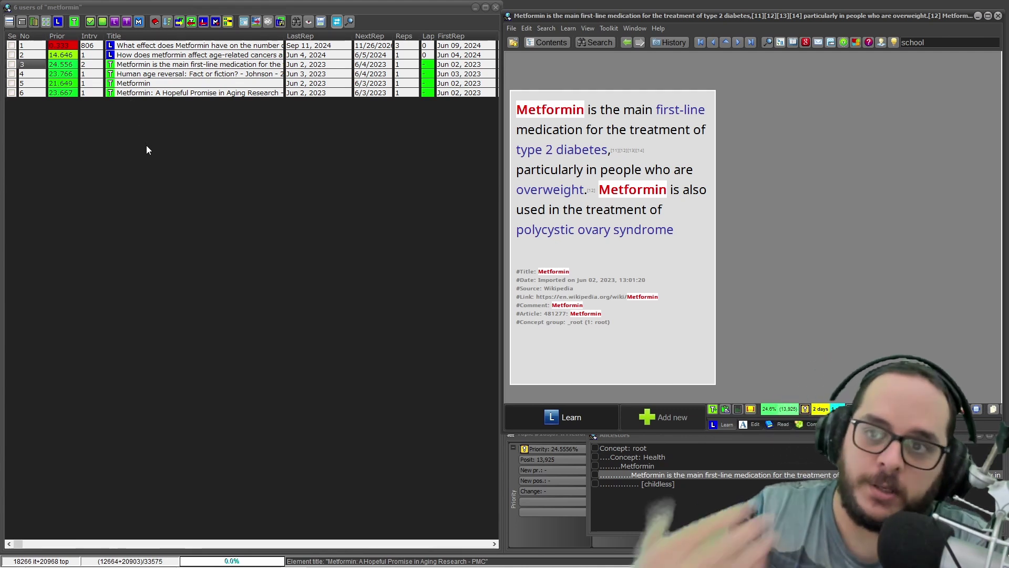
left_click(126, 94)
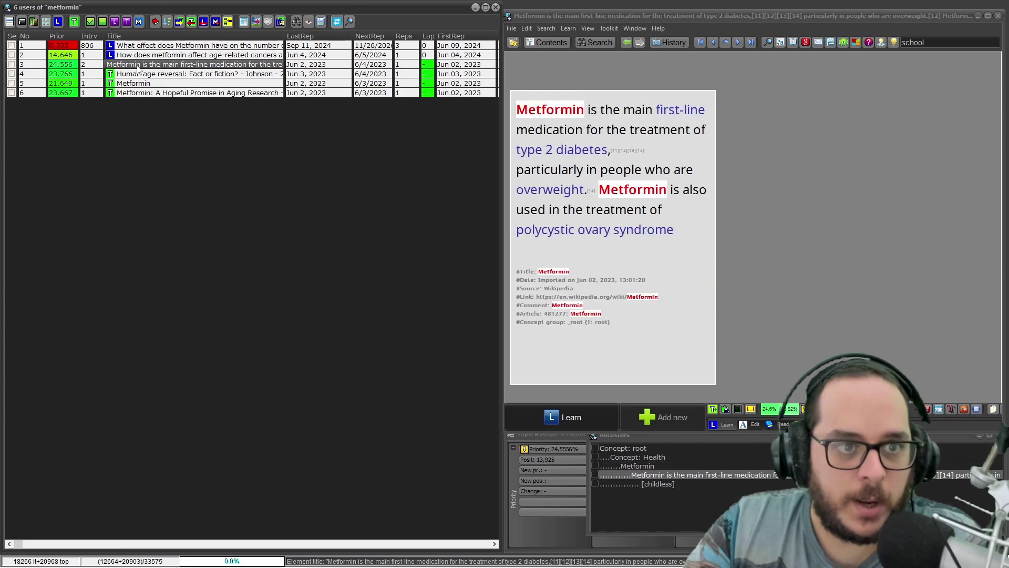
left_click(151, 77)
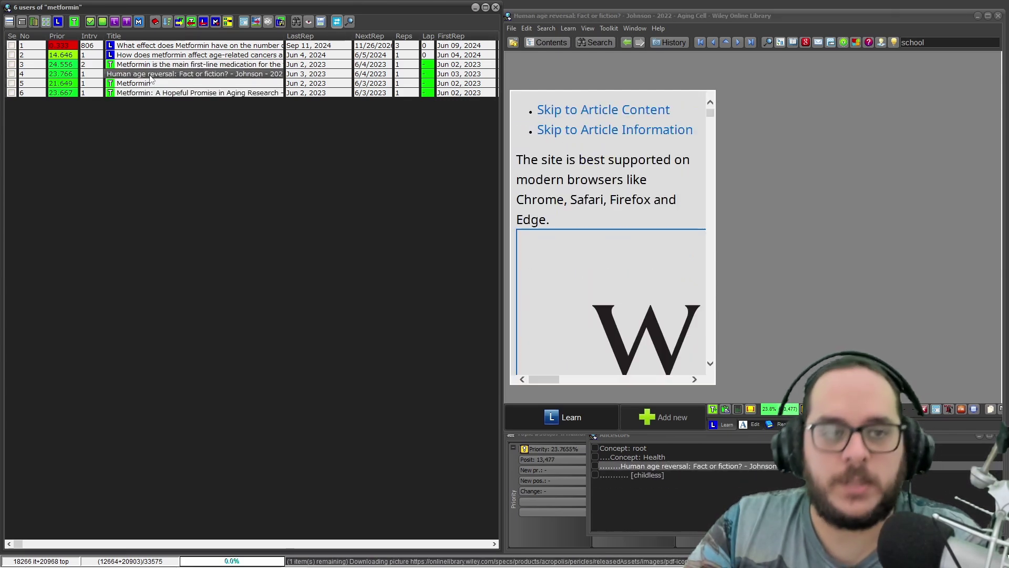
left_click(158, 86)
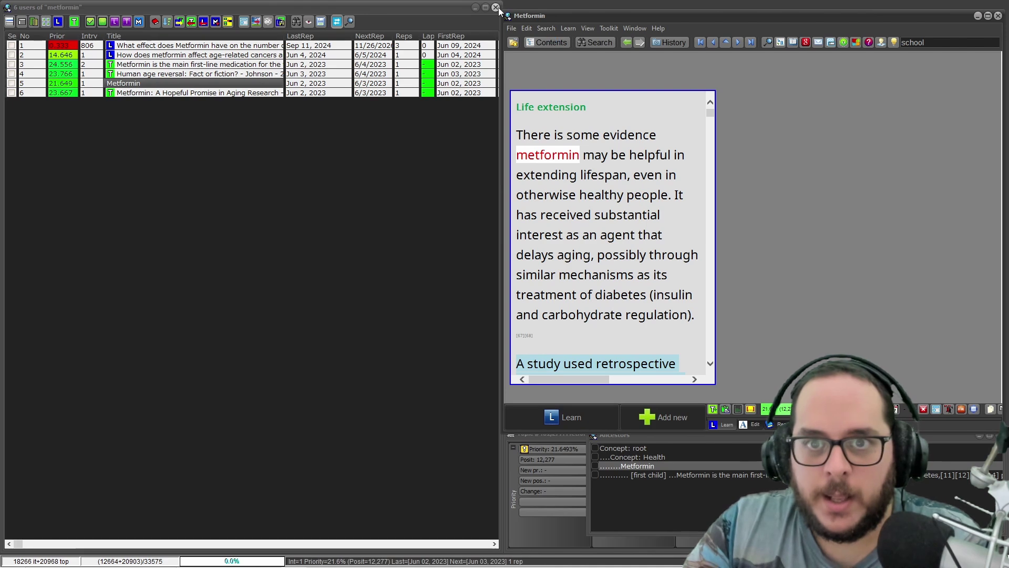
key("Escape")
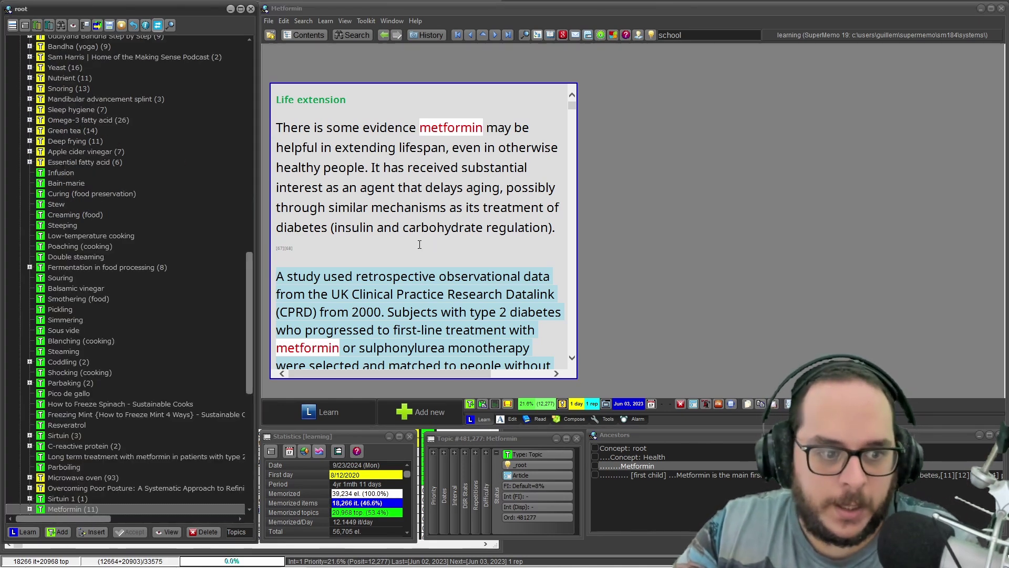
- Check where the Metformin topic sits in the contents tree and highlight the first sentence under Life extension
scroll(184, 421, "down", 3)
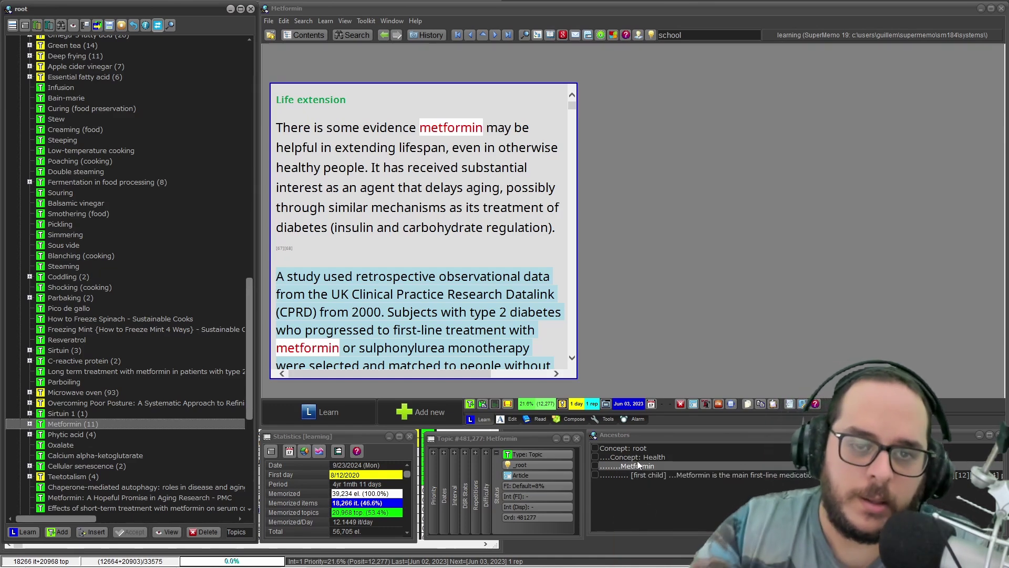
left_click(305, 109)
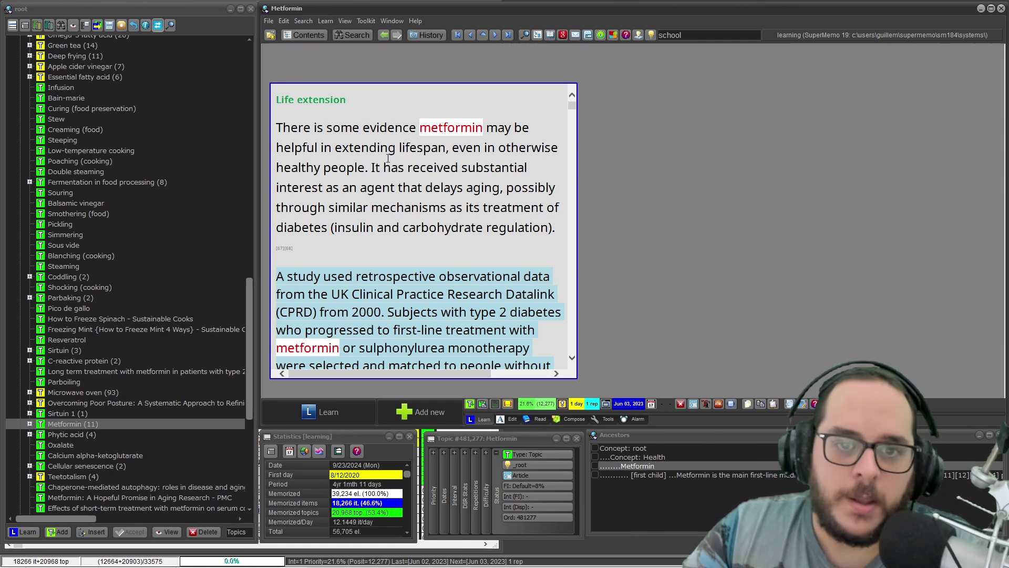
left_click_drag(420, 132, 483, 129)
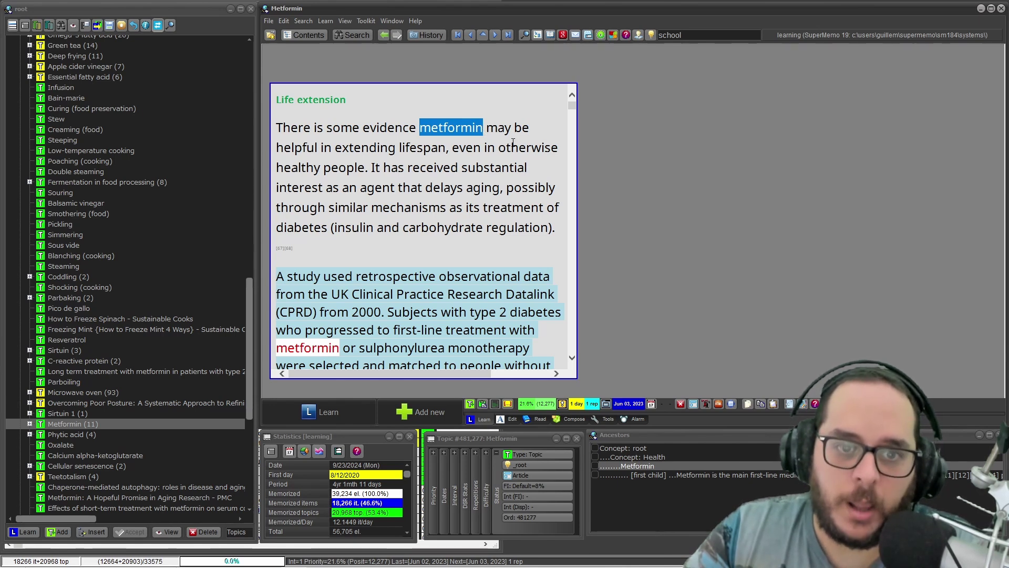
mouse_move(368, 168)
left_mouse_down()
mouse_move(300, 129)
mouse_move(276, 128)
left_mouse_up()
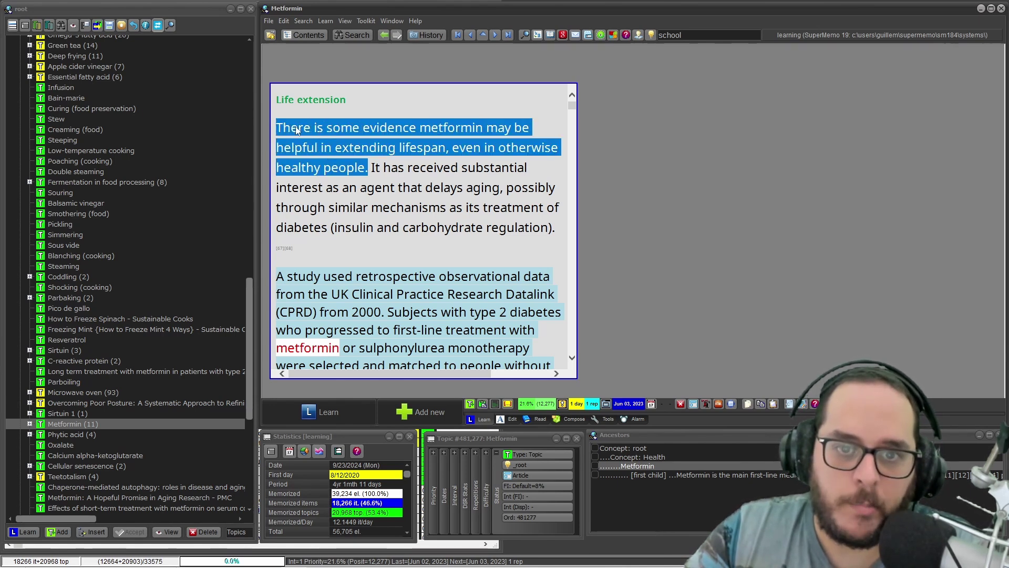
- Reopen the History browser and go to its most recently visited elements
left_click(436, 34)
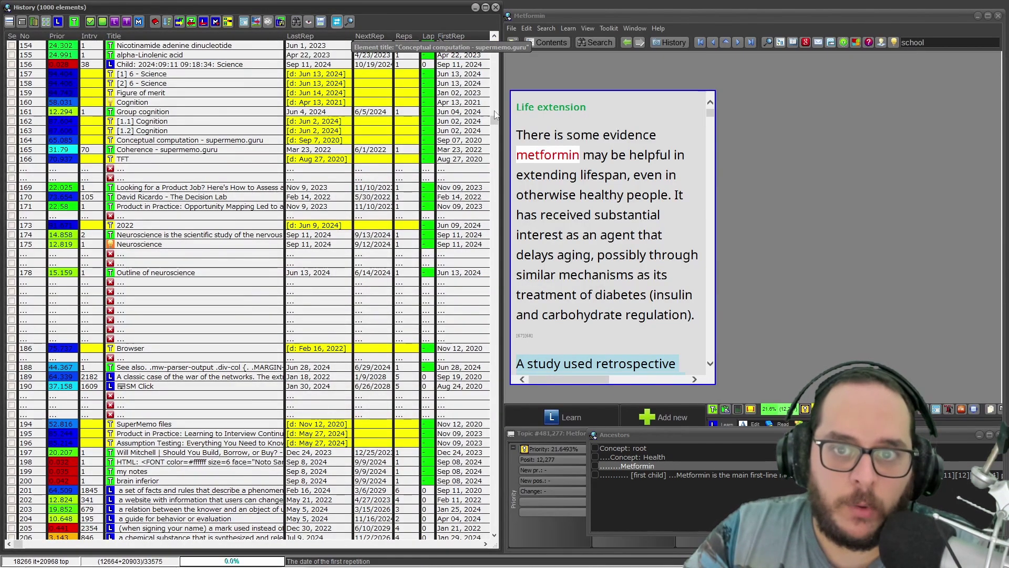
left_click_drag(494, 120, 489, 40)
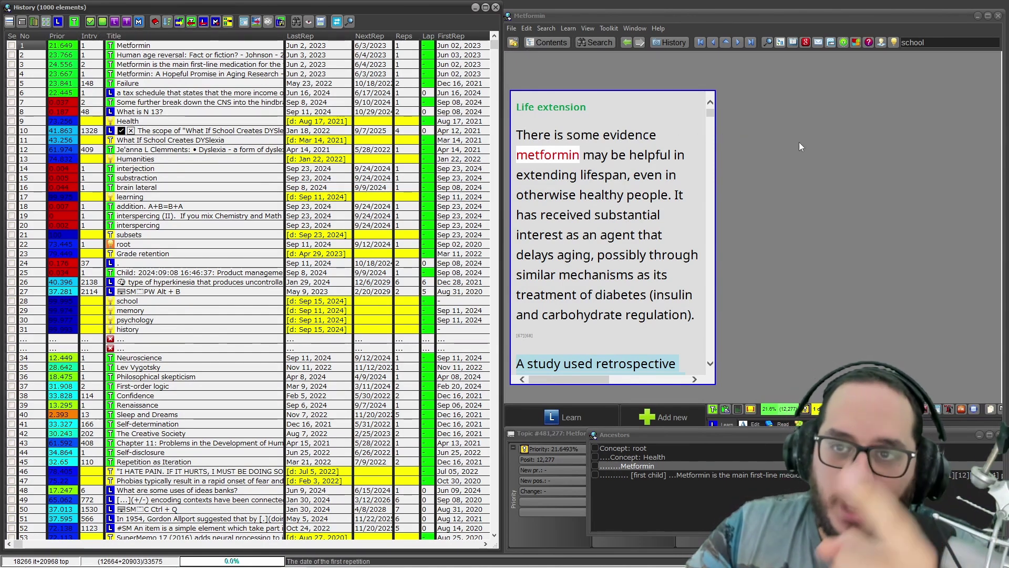
- Step back through the previously visited elements as far as "substraction", and forward again to the Humanities concept
left_click(756, 23)
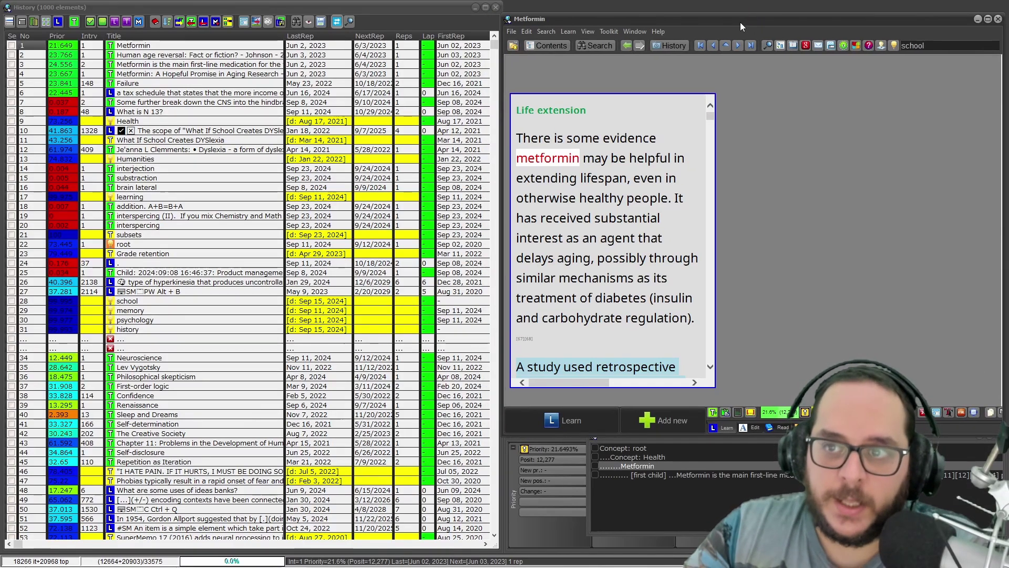
mouse_move(740, 22)
left_mouse_down()
mouse_move(726, 42)
mouse_move(754, 28)
mouse_move(717, 21)
mouse_move(736, 22)
left_mouse_up()
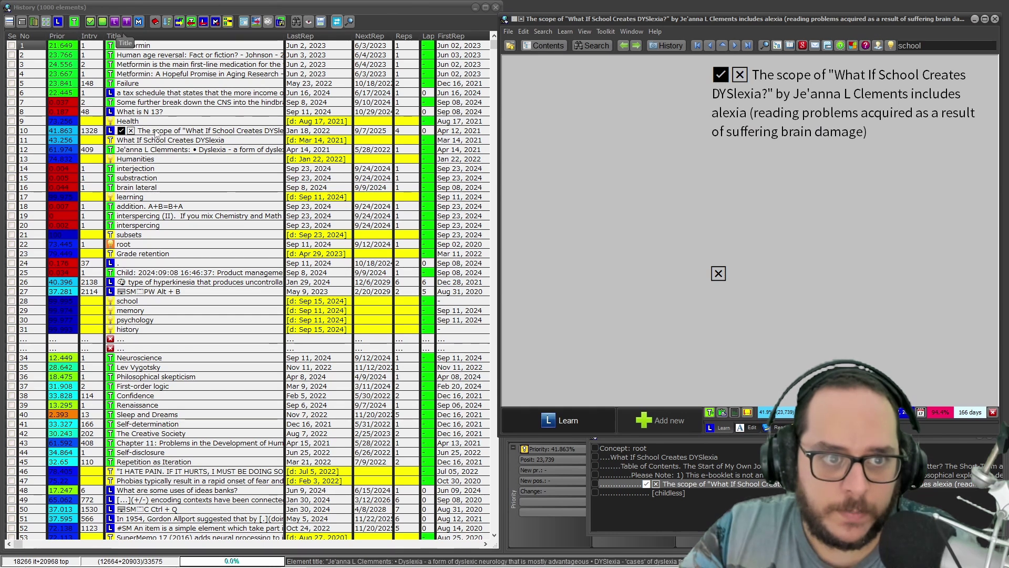
key("alt+Left")
key("alt+Left")
key("alt+Left")
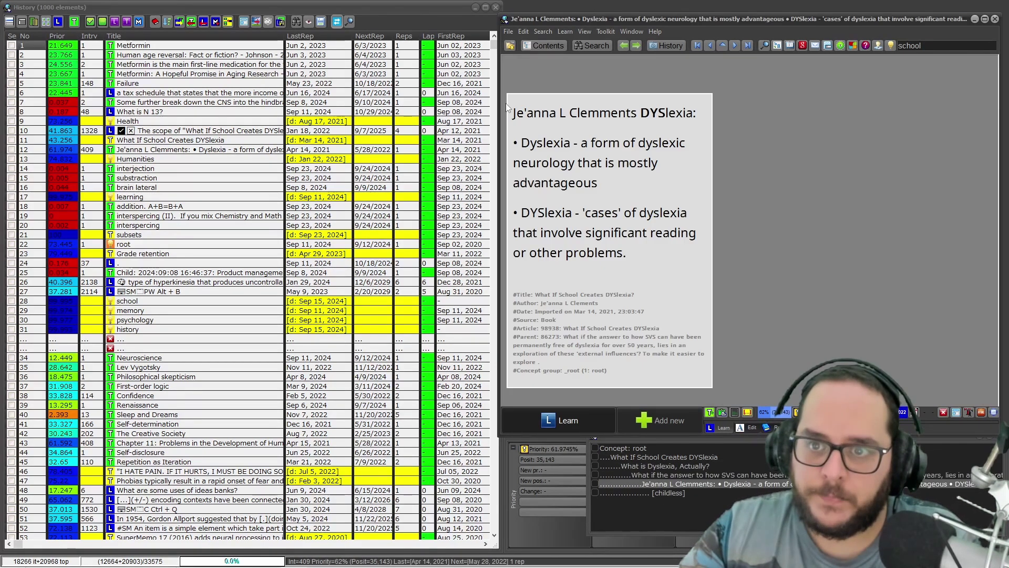
key("alt+Left")
key("alt+Left")
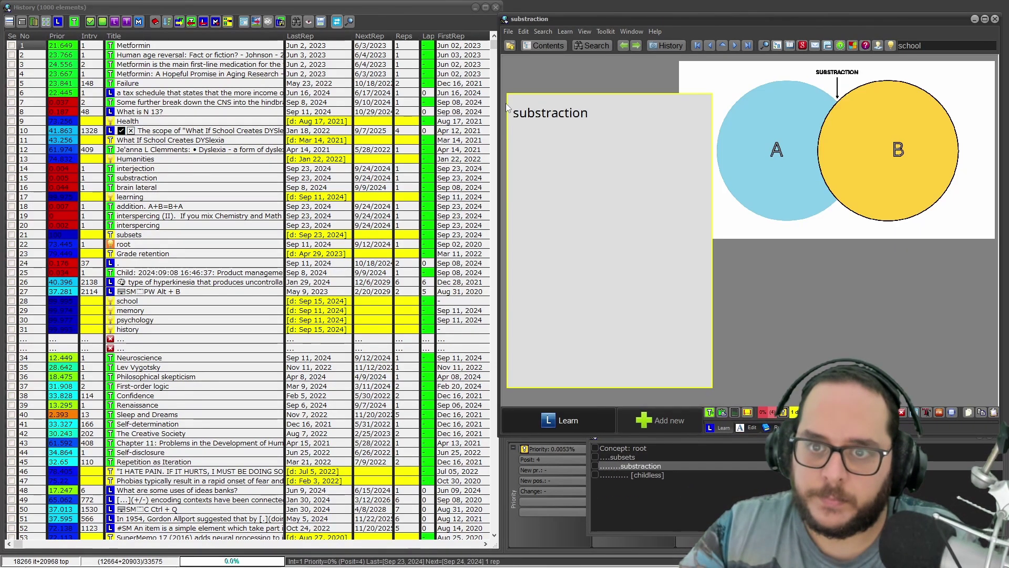
key("alt+Right")
key("alt+Right")
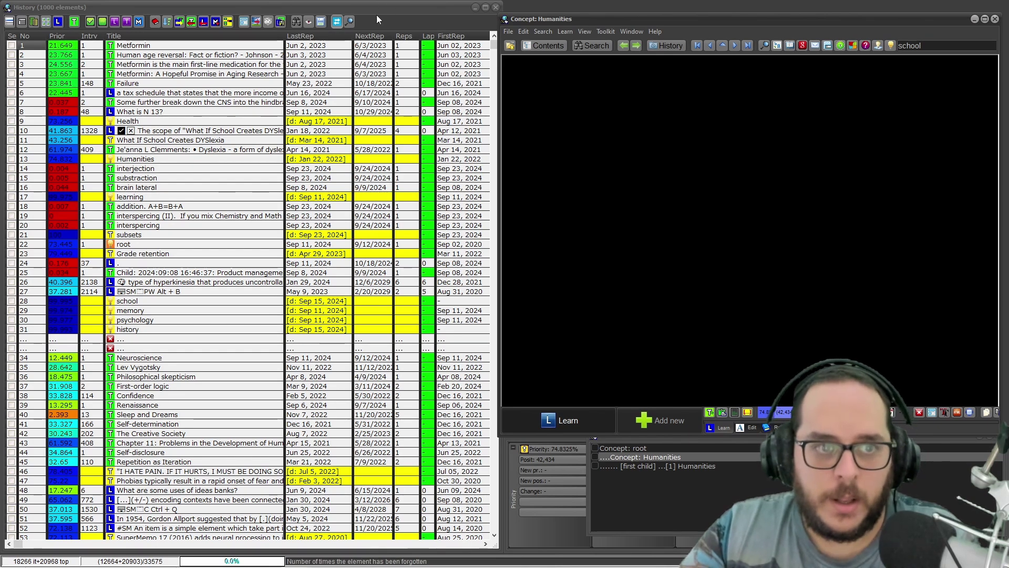
- Reload the History browser with the latest visits, go to the topic defining Dyslexia and DYSlexia, and close the browser
left_click(495, 9)
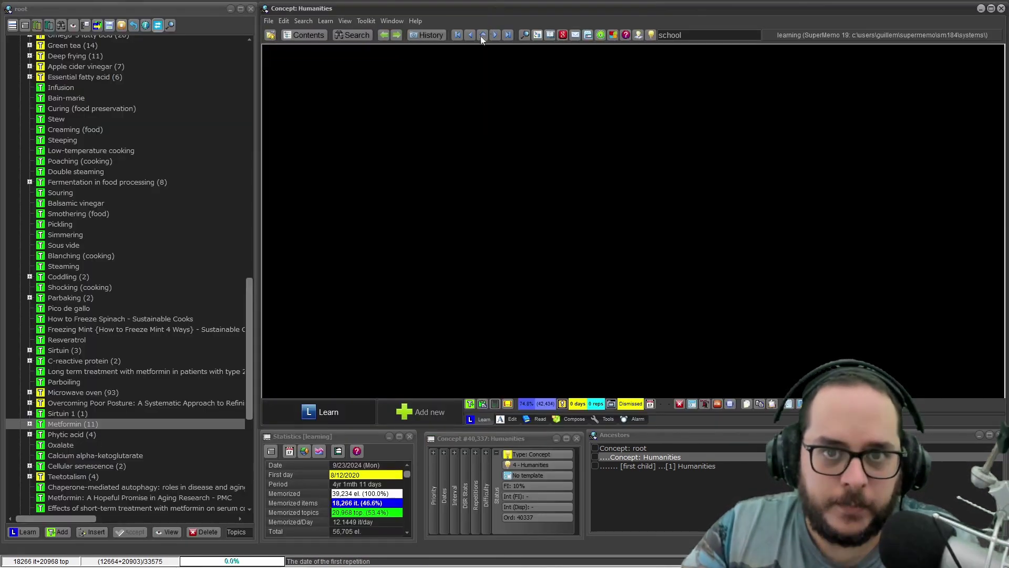
left_click(423, 37)
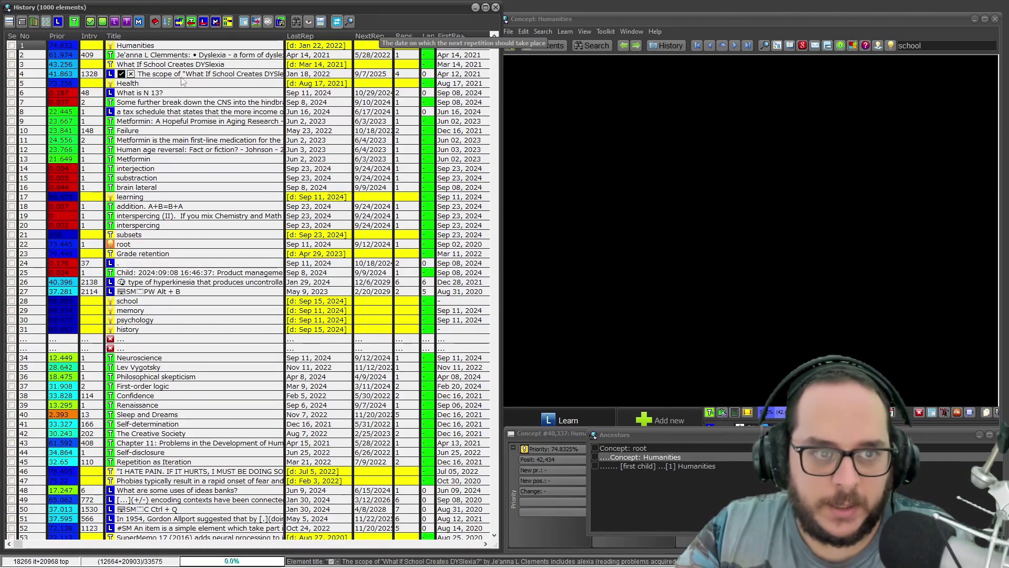
key("Down")
left_click(496, 8)
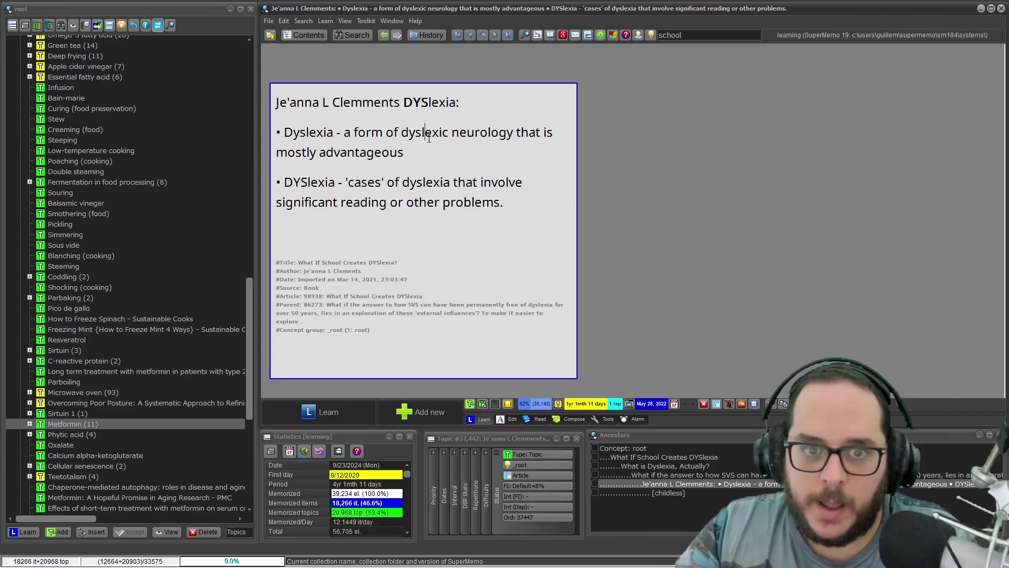
- Create a cloze deletion from "Dyslexia - a form of dyslexic neurology that is mostly advantageous", and reopen the History browser
left_click_drag(421, 158, 280, 132)
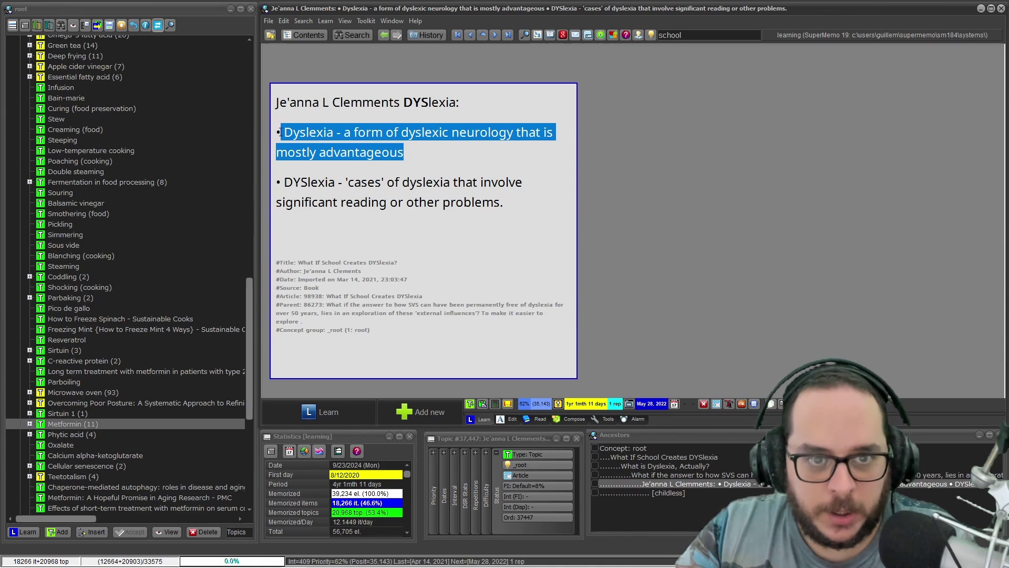
key("alt+z")
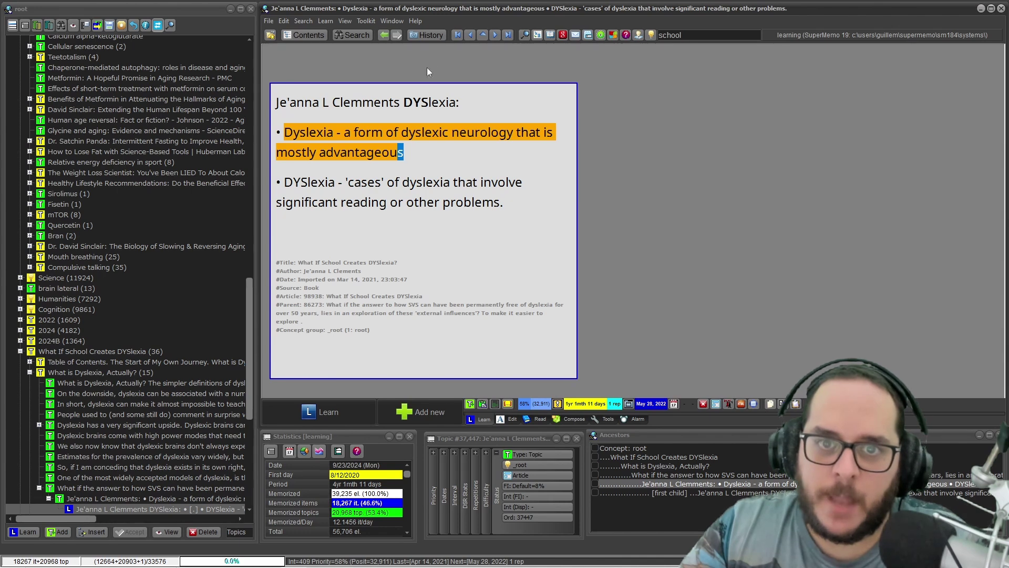
left_click(437, 36)
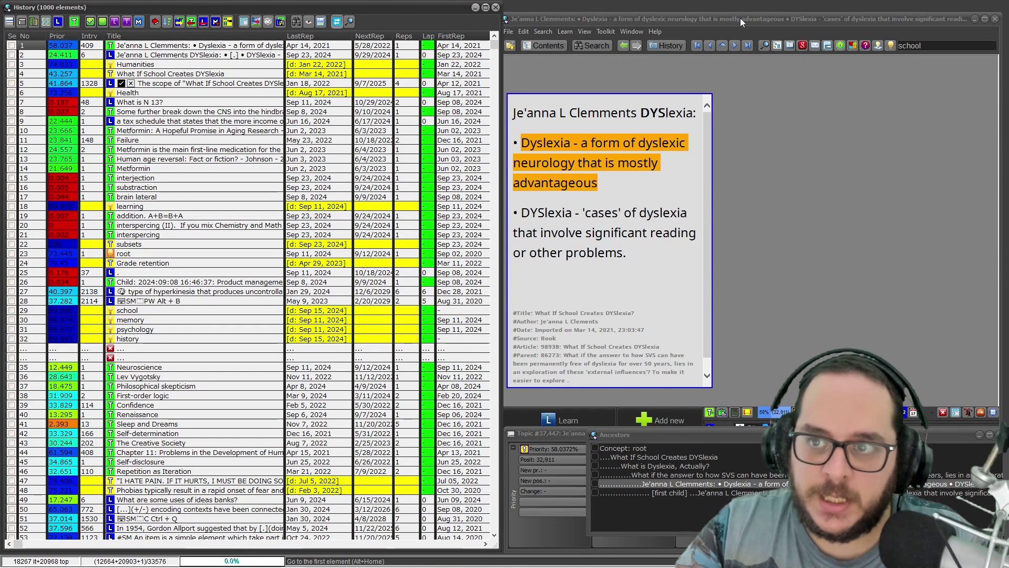
- Create a cloze deletion from the second bullet, "DYSlexia - 'cases' of dyslexia that involve significant reading or other problems."
left_click_drag(741, 21, 739, 19)
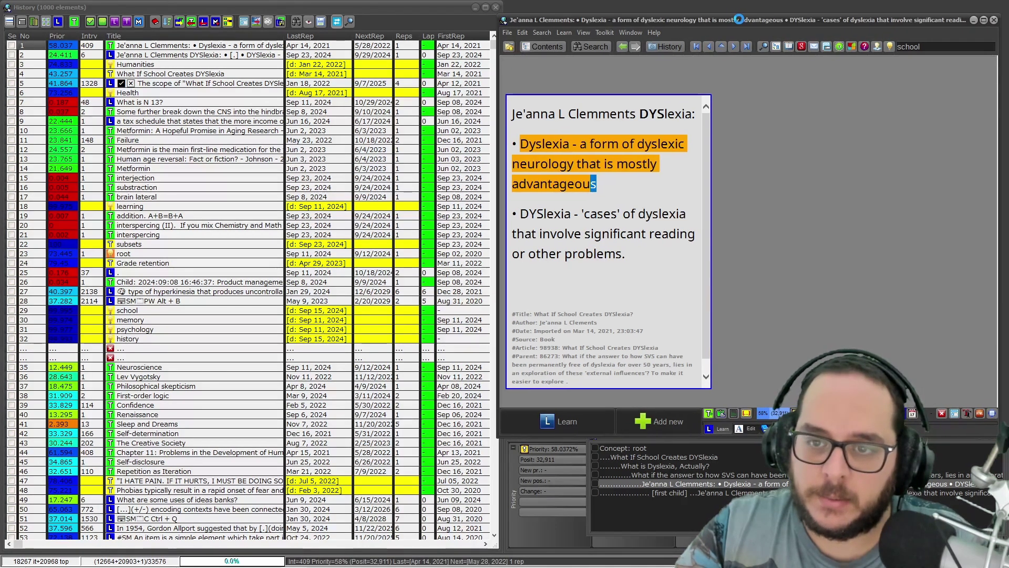
left_click_drag(693, 248, 519, 212)
key("alt+x")
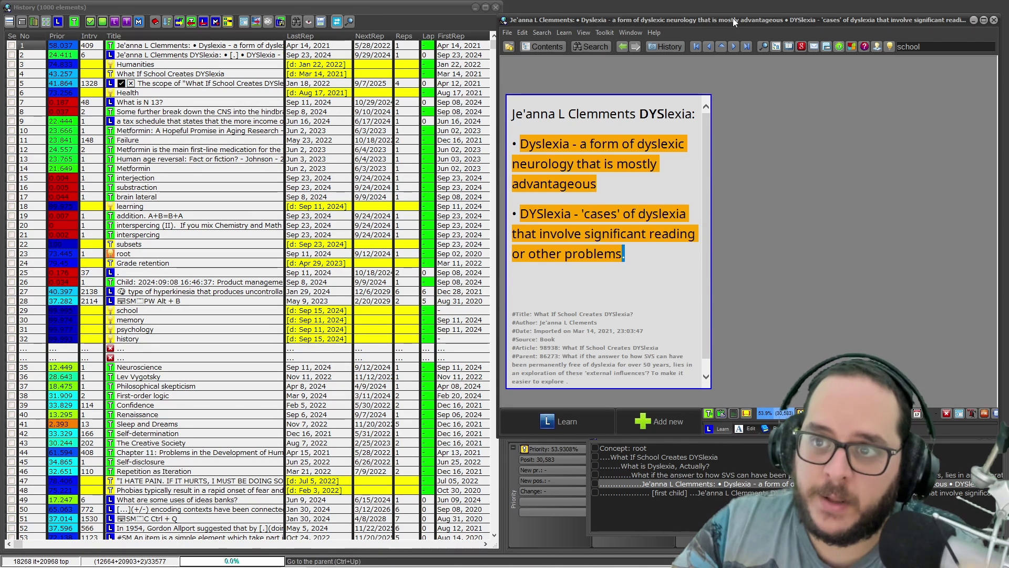
- Step back through the visited elements to view both new dyslexia cloze items, and return forward to the first one viewed
mouse_move(733, 20)
left_mouse_down()
mouse_move(672, 40)
mouse_move(751, 23)
mouse_move(734, 20)
left_mouse_up()
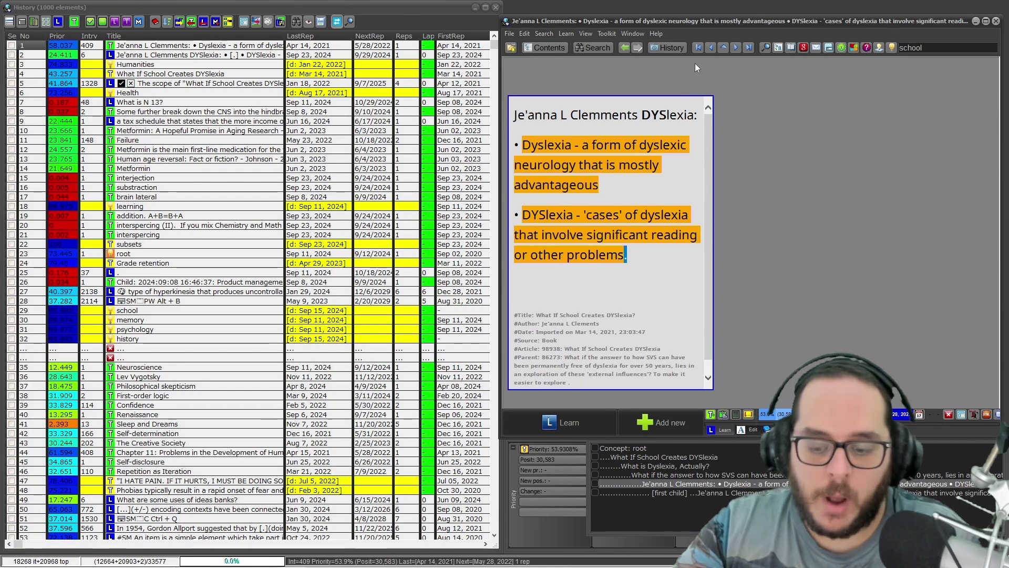
key("alt+Left")
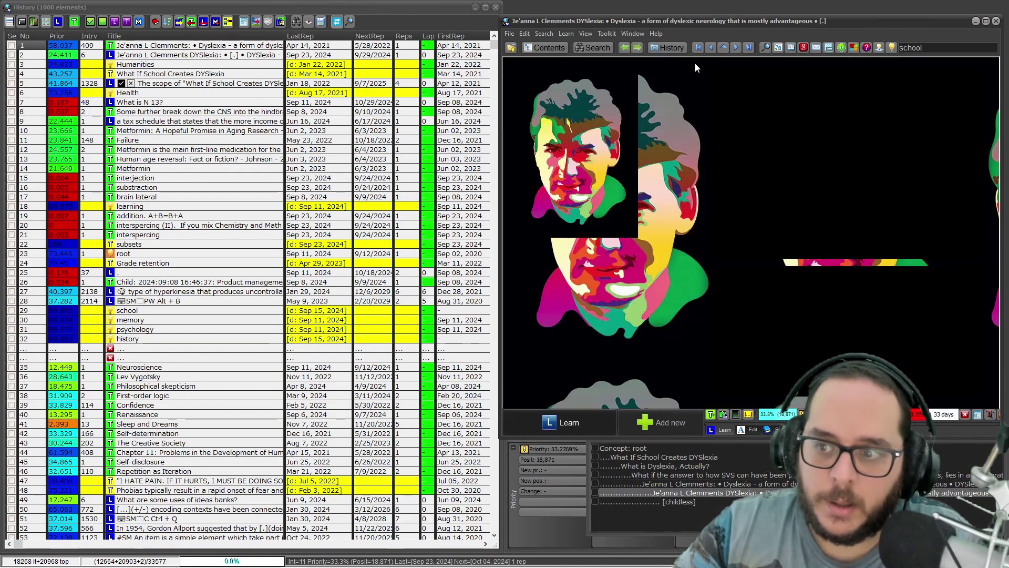
key("alt+Left")
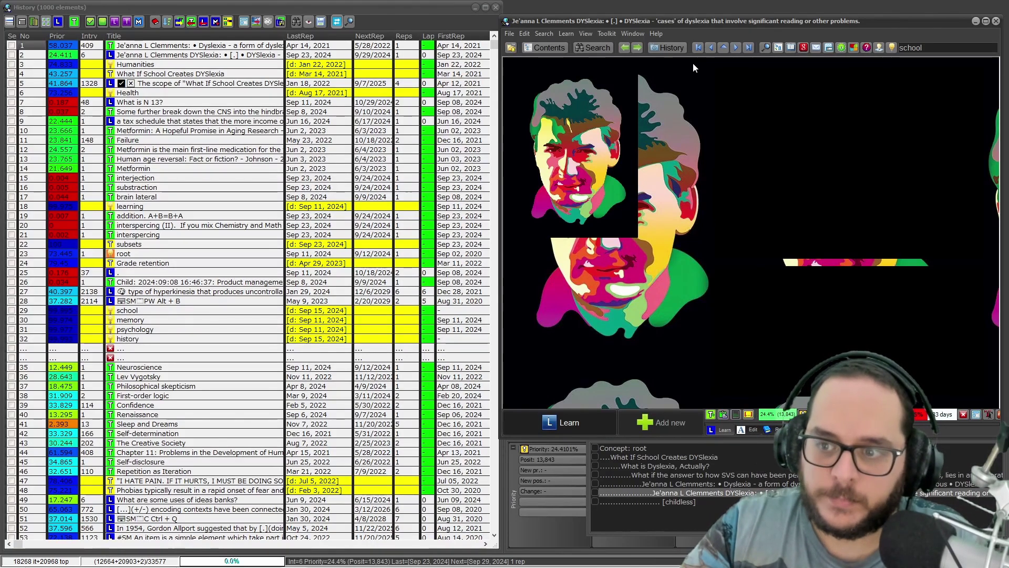
key("alt+Right")
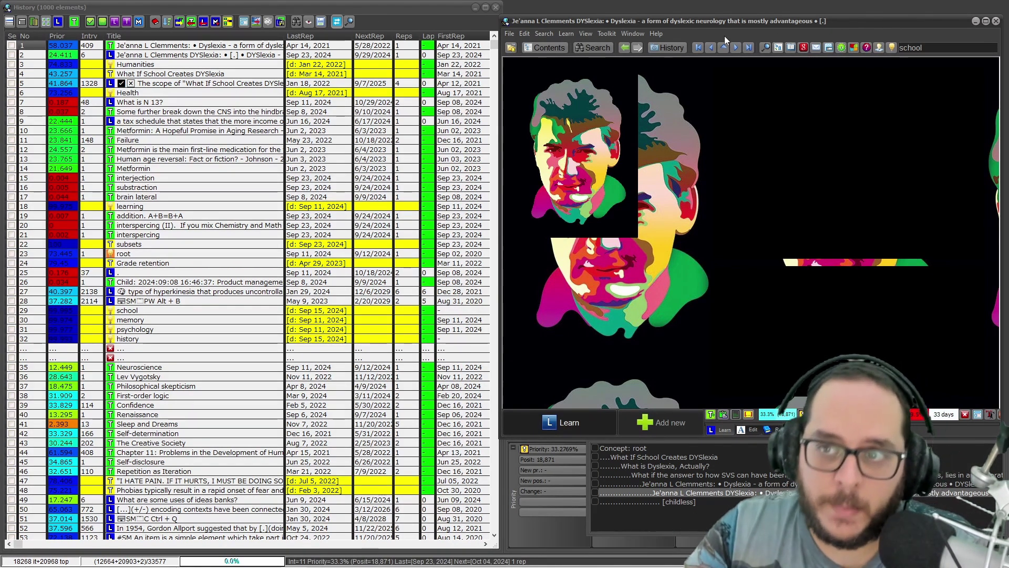
mouse_move(783, 23)
left_mouse_down()
mouse_move(726, 18)
mouse_move(789, 31)
left_mouse_up()
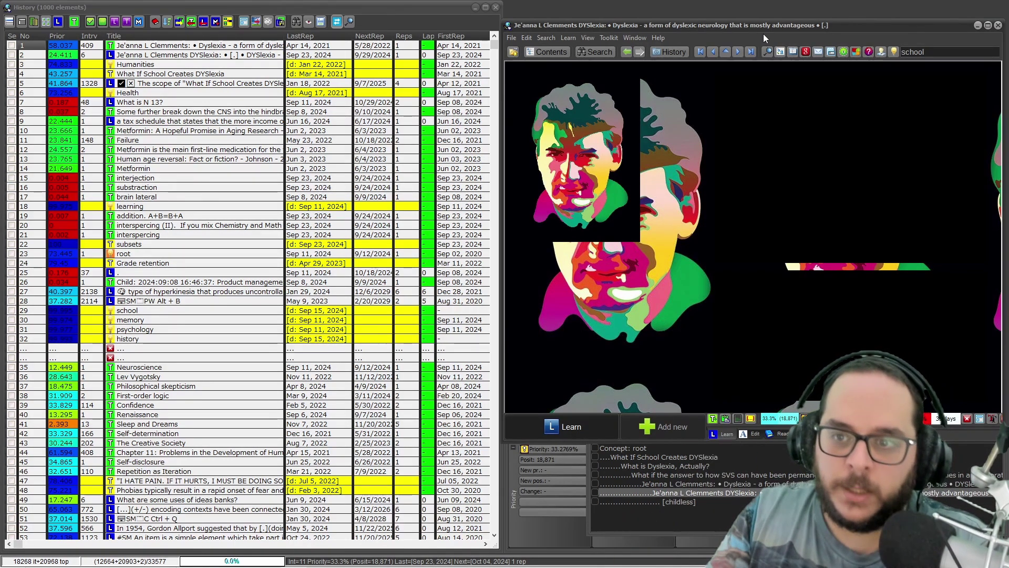
mouse_move(738, 25)
left_mouse_down()
mouse_move(702, 31)
mouse_move(733, 33)
left_mouse_up()
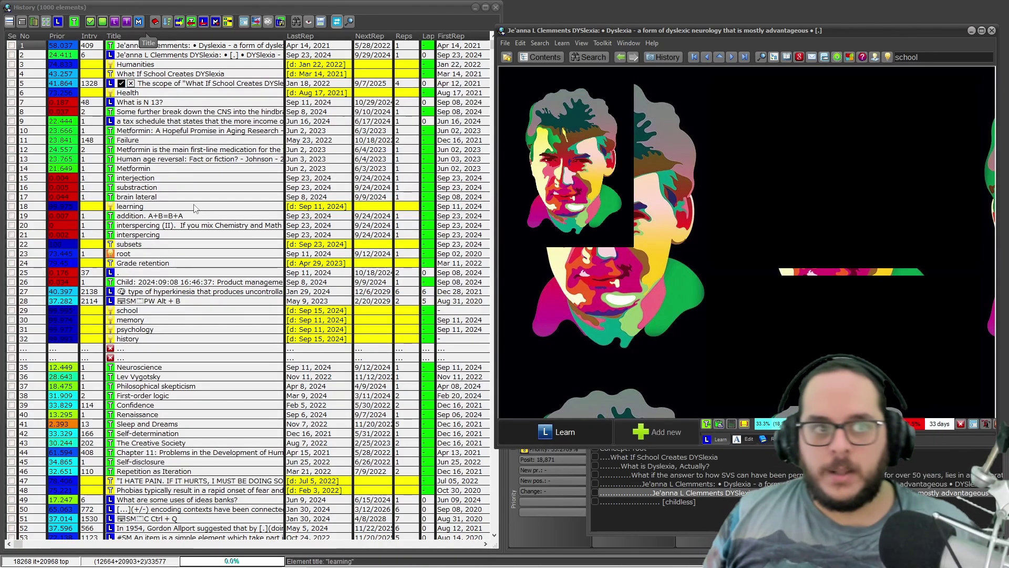
- Close the History browser and browse the most recently visited elements again
left_click(495, 8)
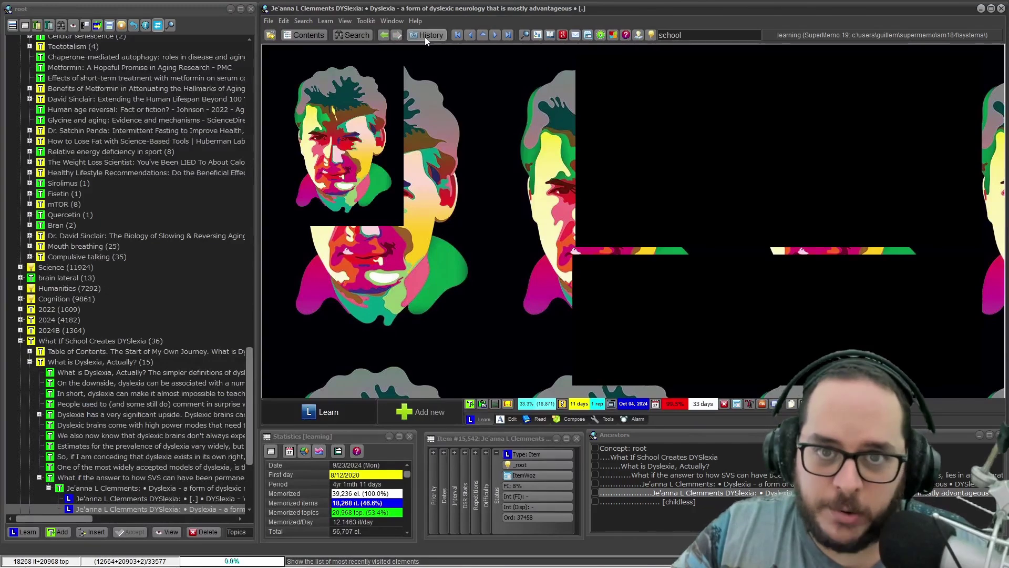
left_click(344, 21)
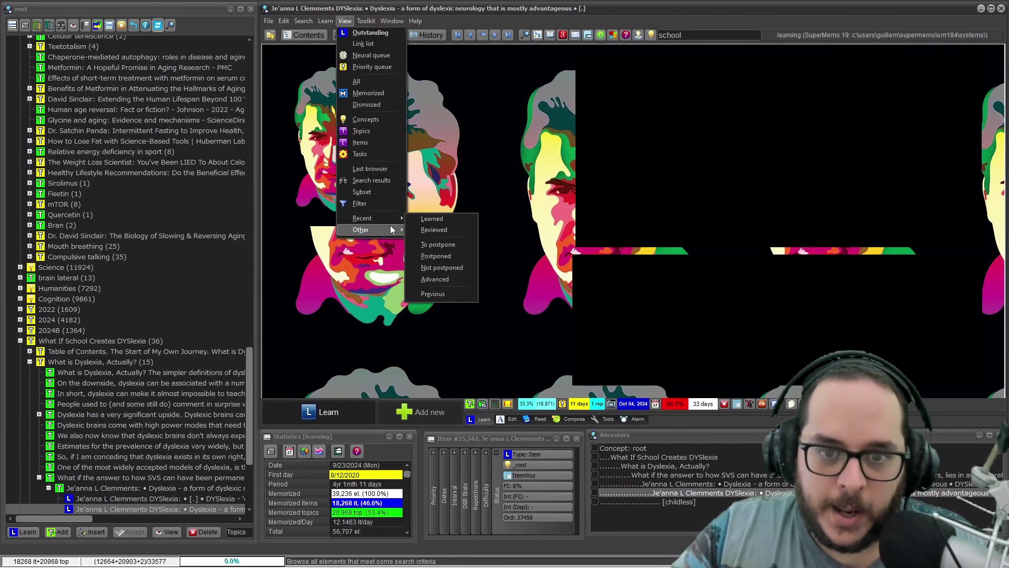
mouse_move(392, 229)
left_click(440, 286)
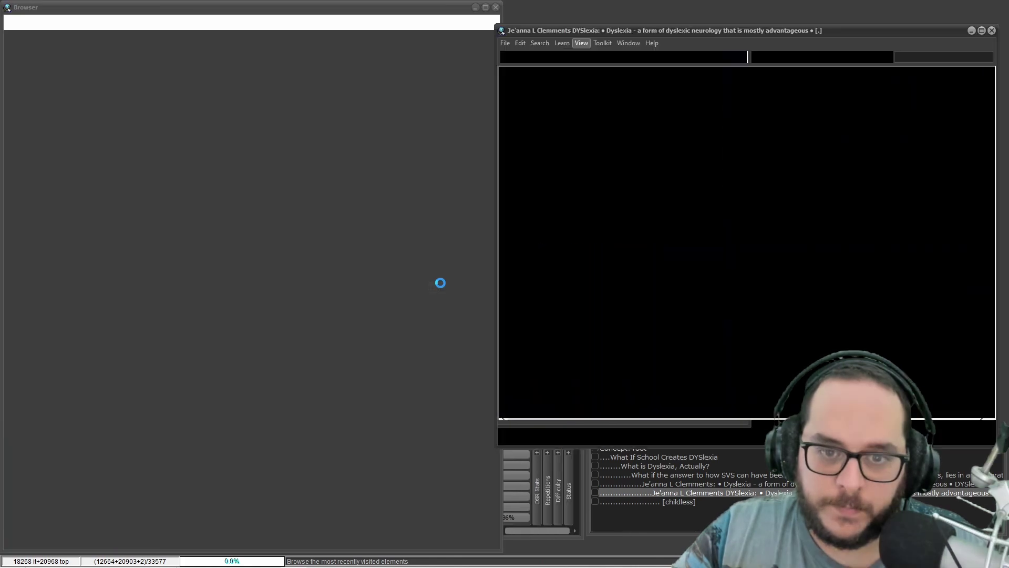